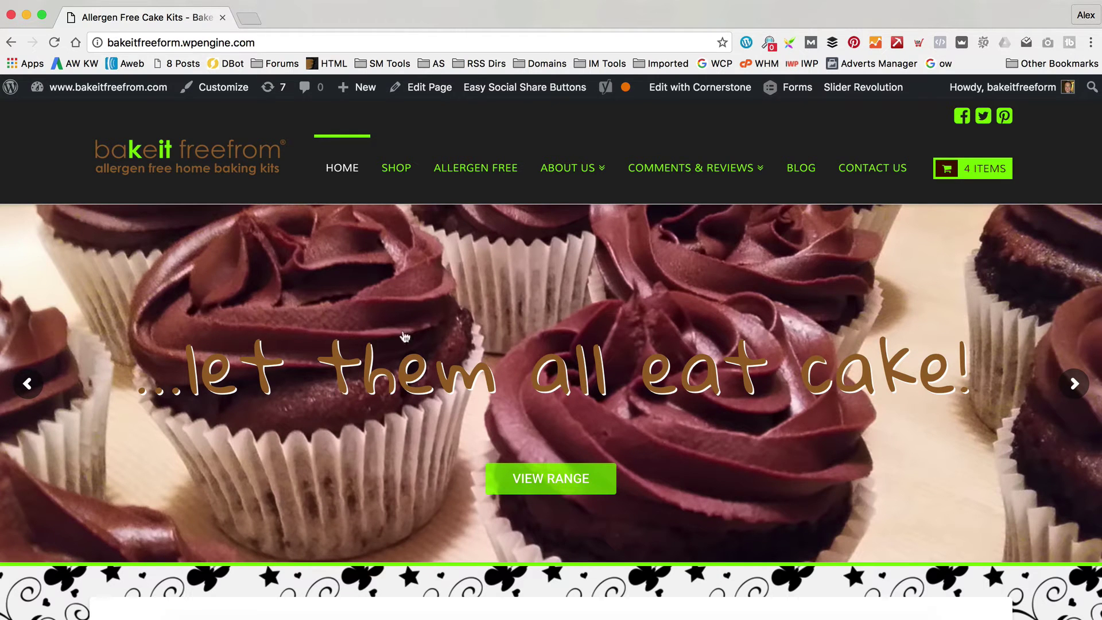
Go from the admin dashboard to the Plugins > Add New page.
mouse_move(125, 100)
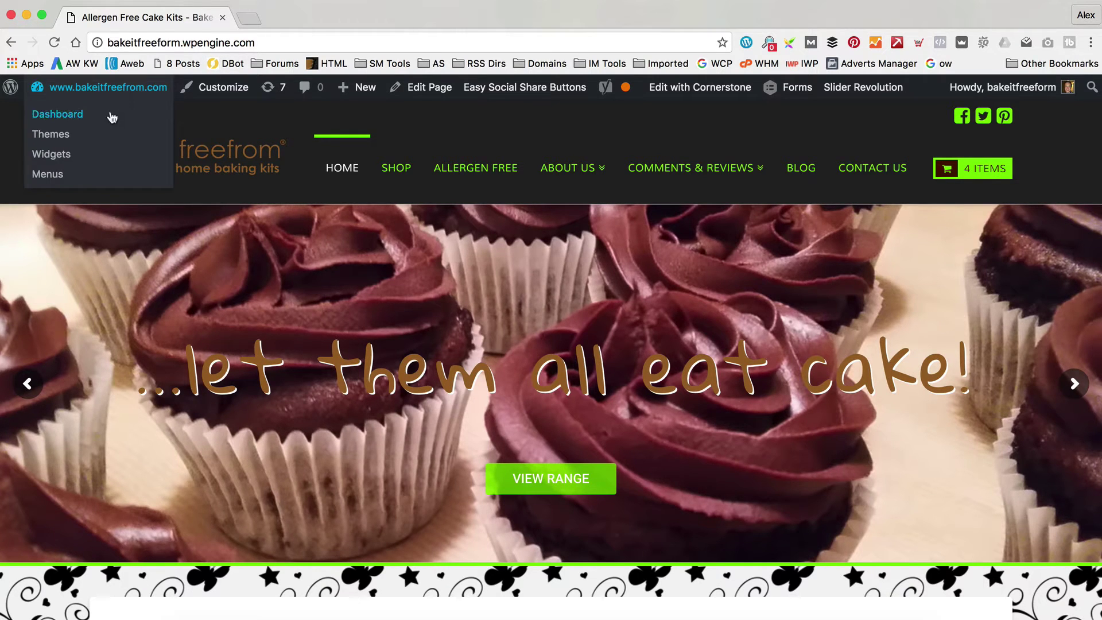
left_click(107, 119)
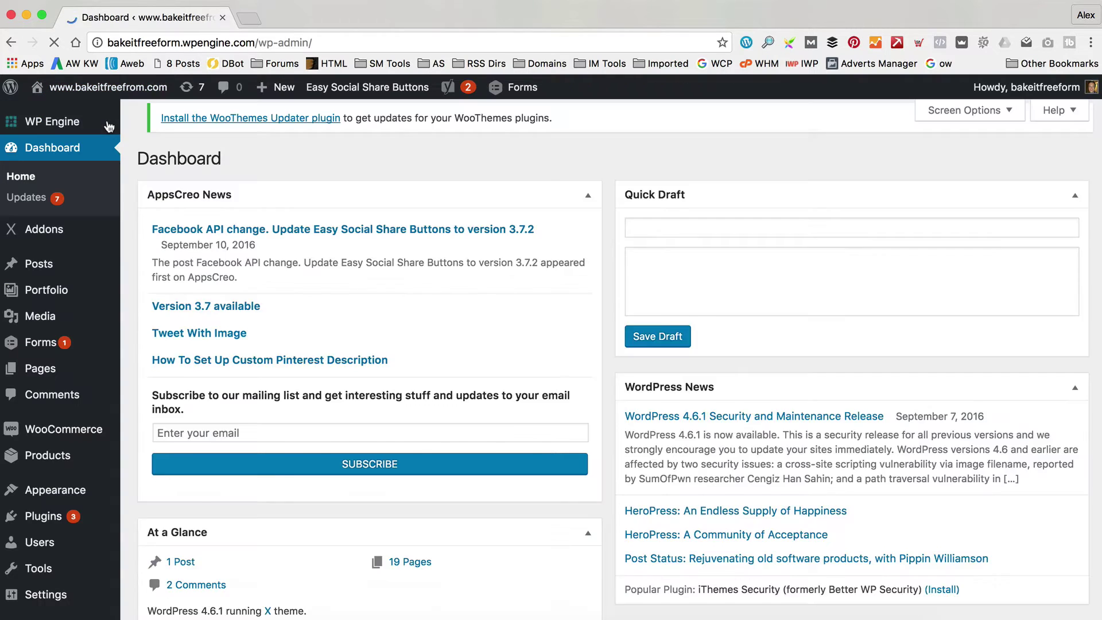
scroll(110, 201, "down", 10)
mouse_move(112, 240)
scroll(112, 240, "down", 7)
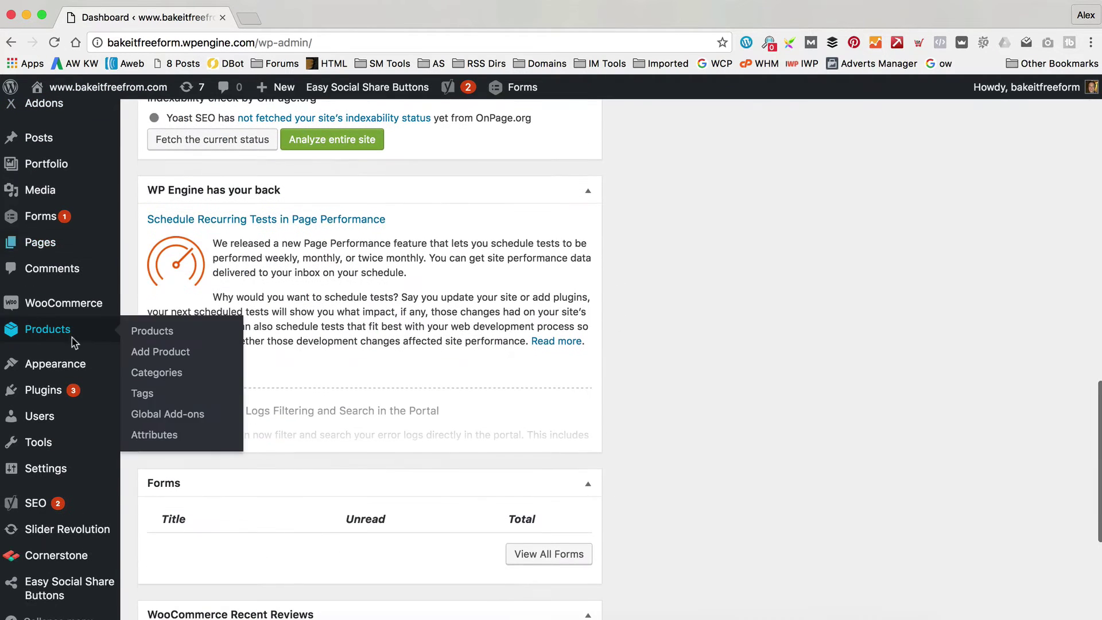
mouse_move(69, 391)
left_click(175, 413)
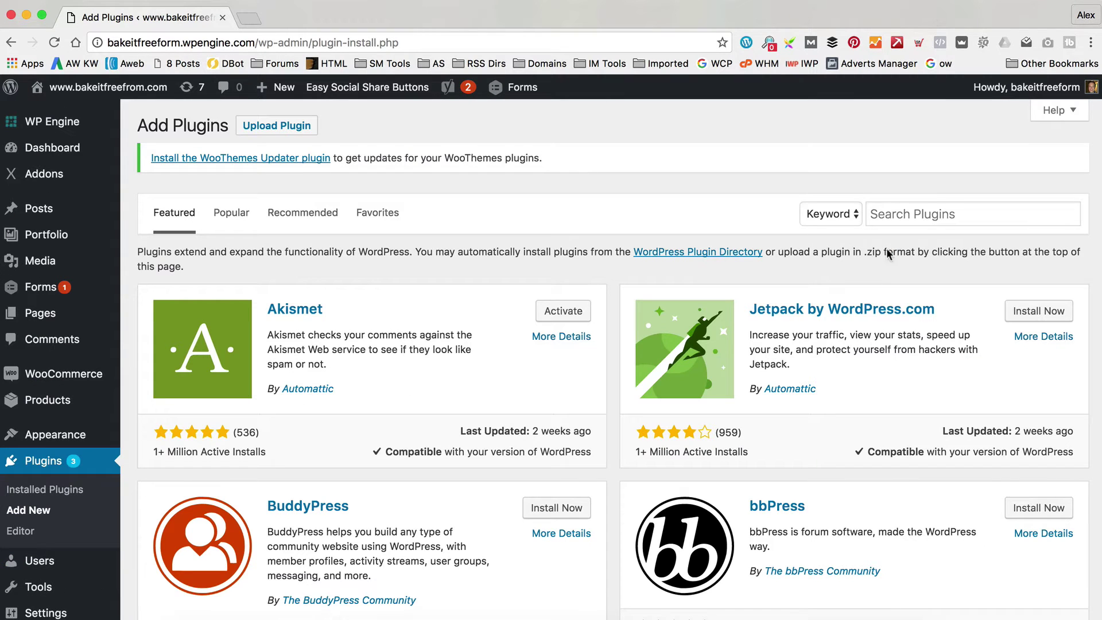
Search the plugin directory for 'tweetscroll' to list the TweetScroll Widget.
left_click(935, 213)
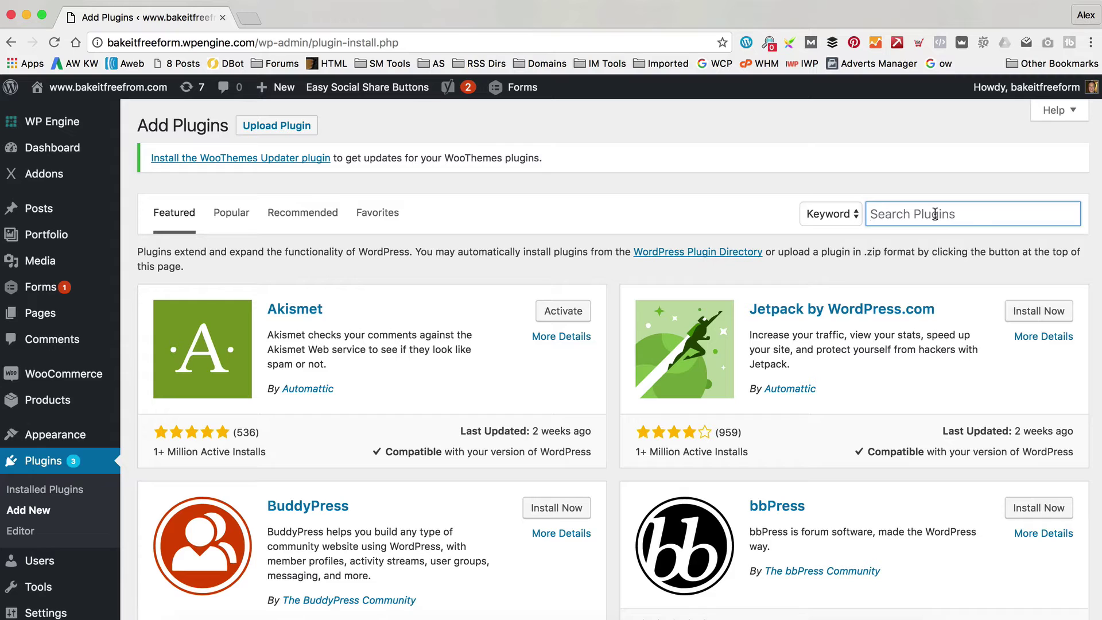
type("tweet scro")
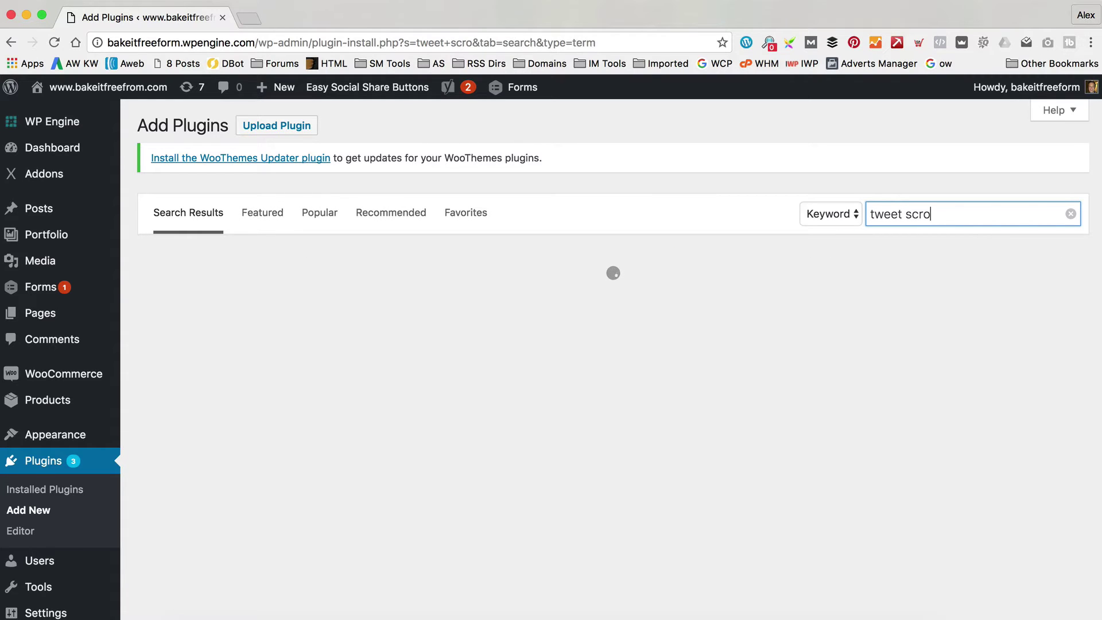
type("ll")
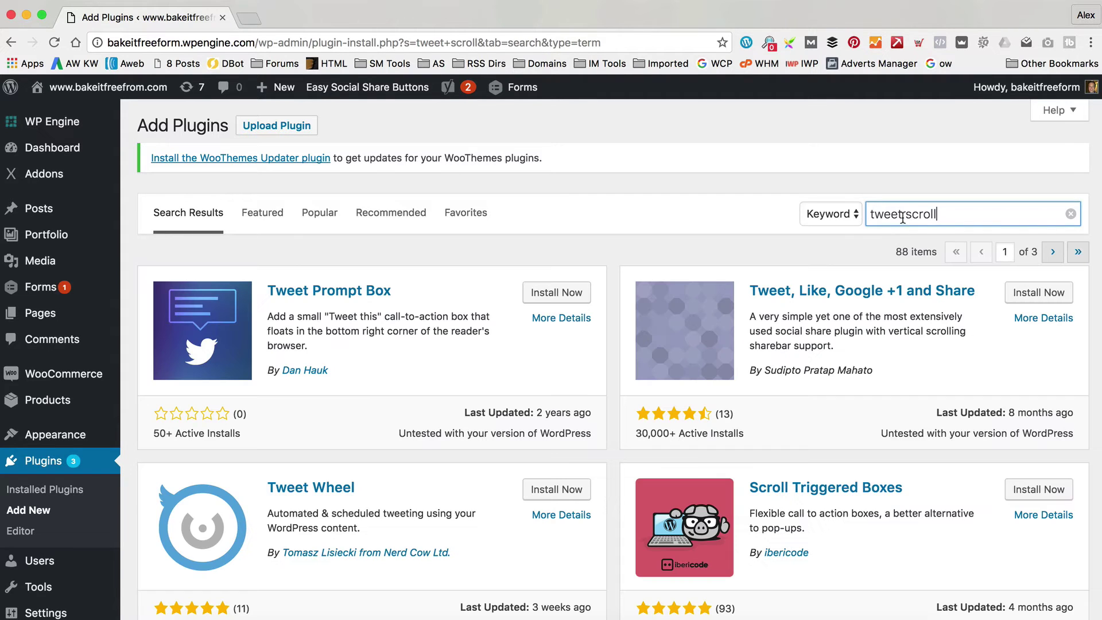
left_click(906, 214)
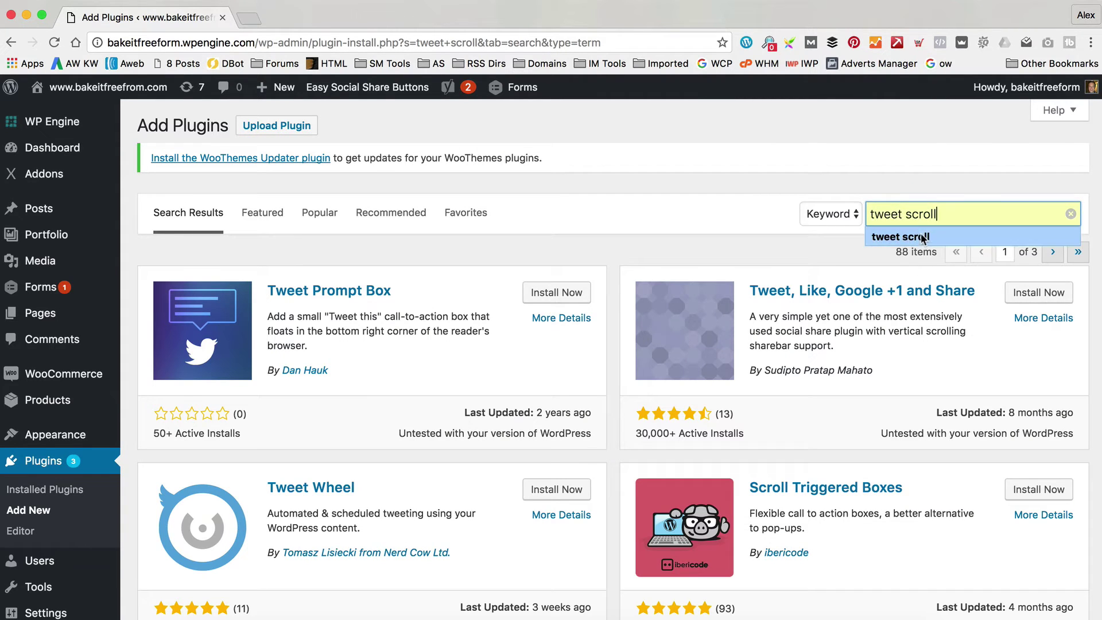
key("BackSpace")
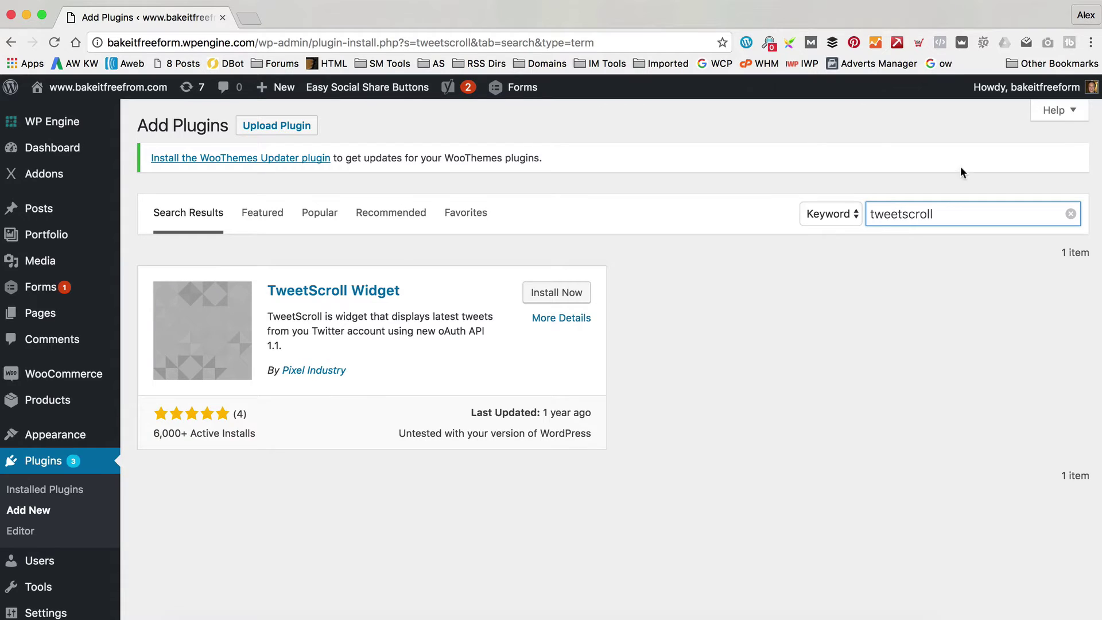
Install the TweetScroll Widget from its search result card, then activate it.
left_click(549, 294)
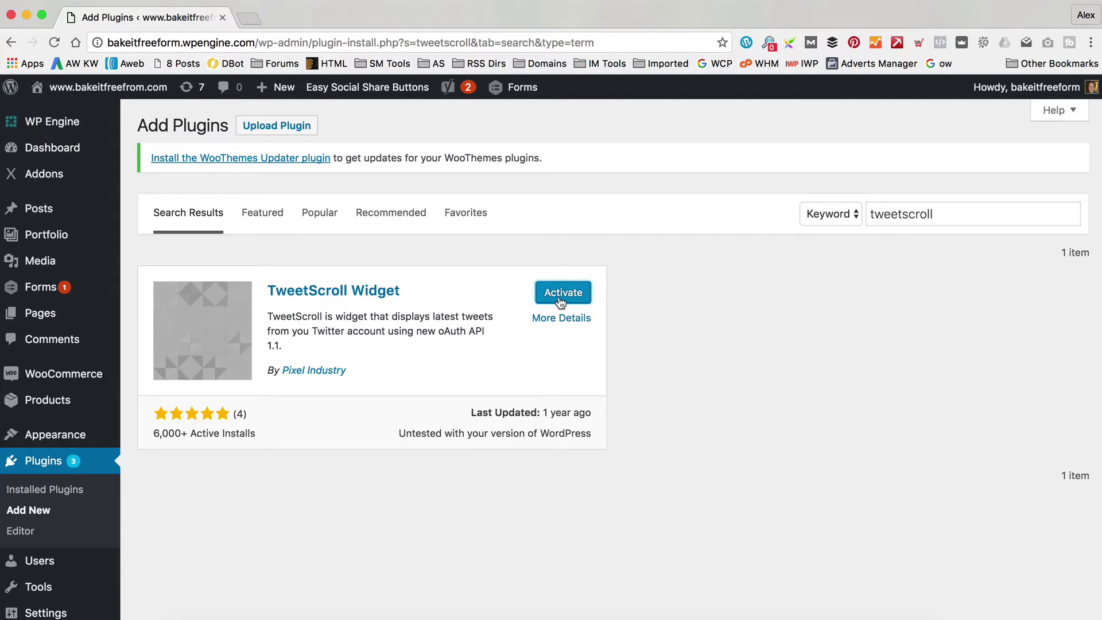
left_click(560, 296)
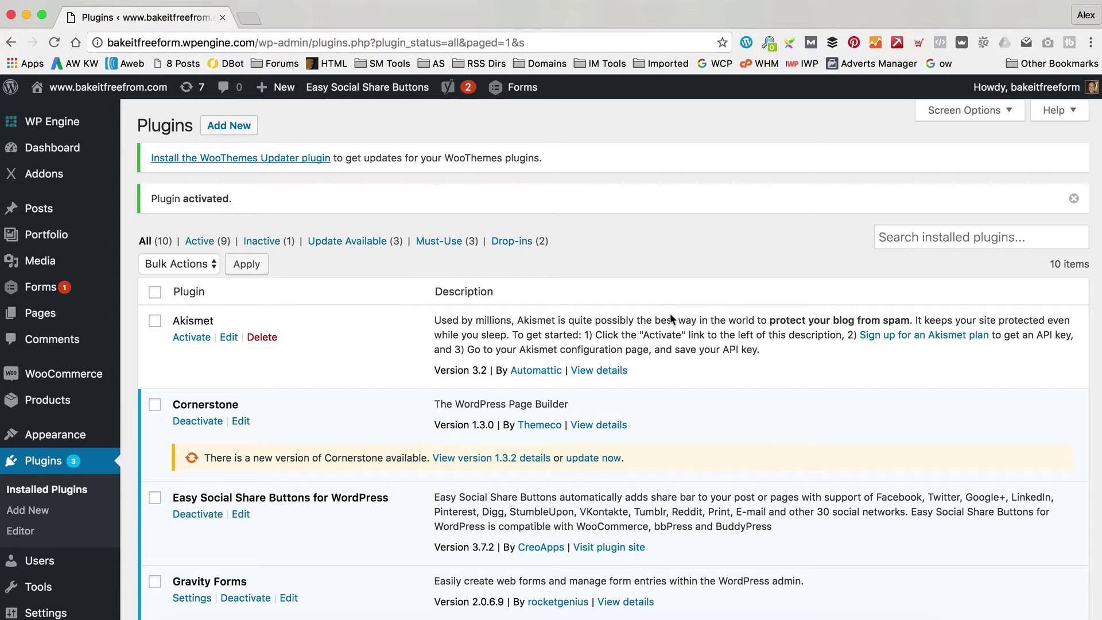
Search Add New for 'widget shortcode', then install and activate the Widget Shortcode plugin.
left_click(937, 235)
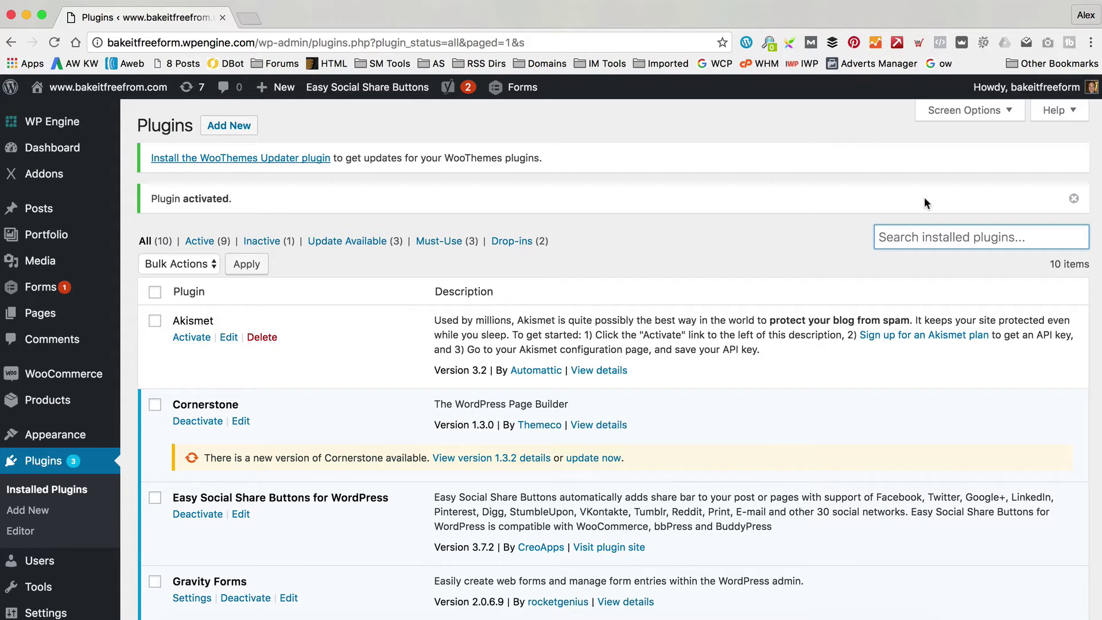
type("Widget sho")
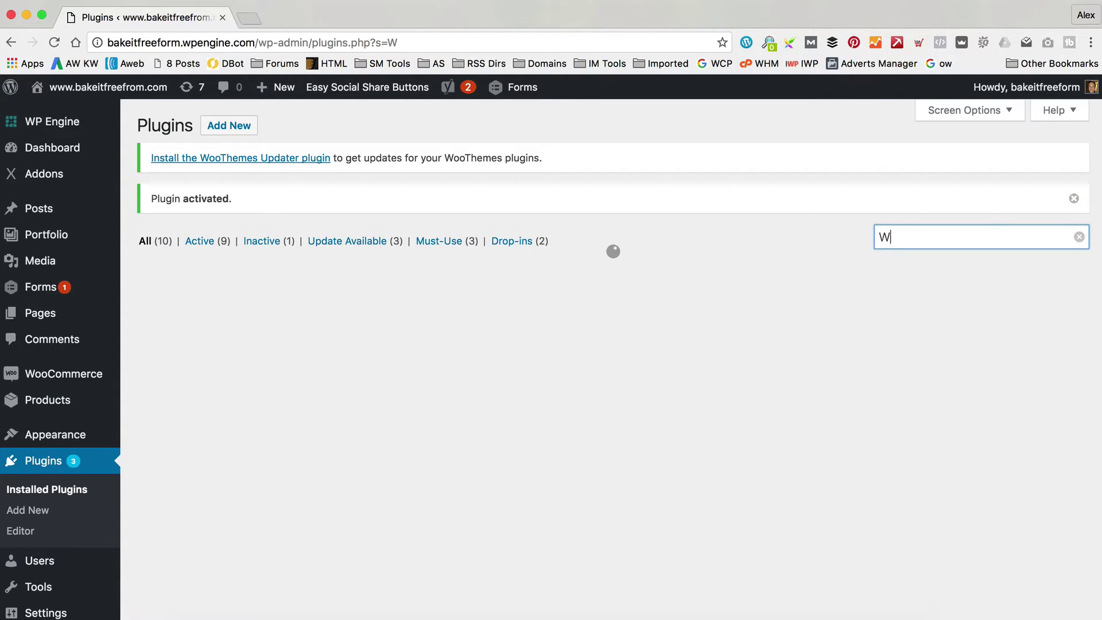
type("rtcode")
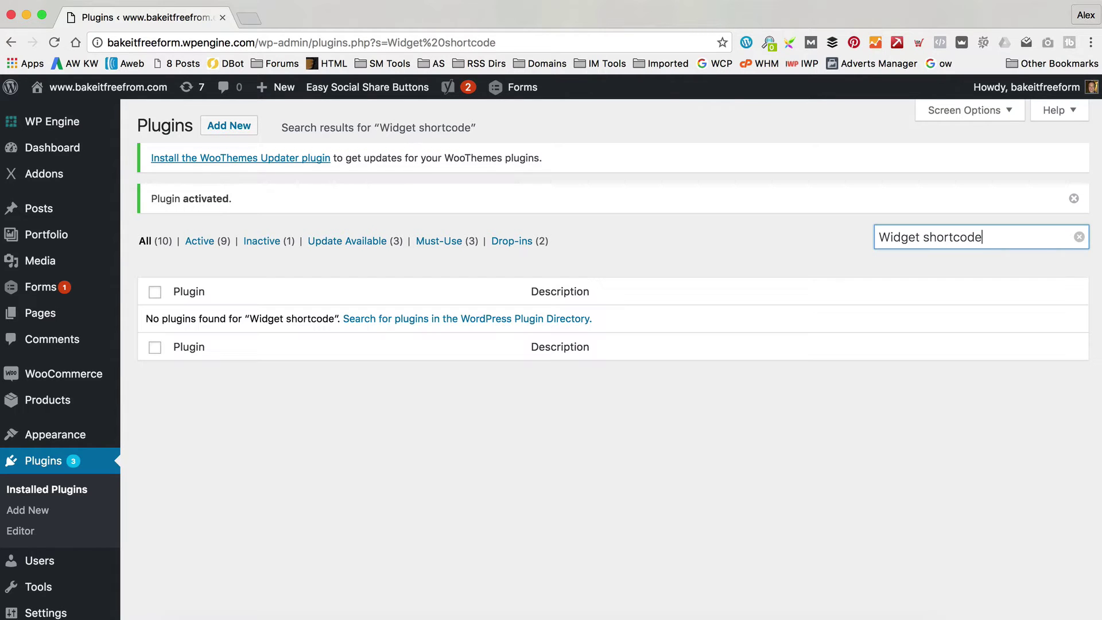
left_click(229, 125)
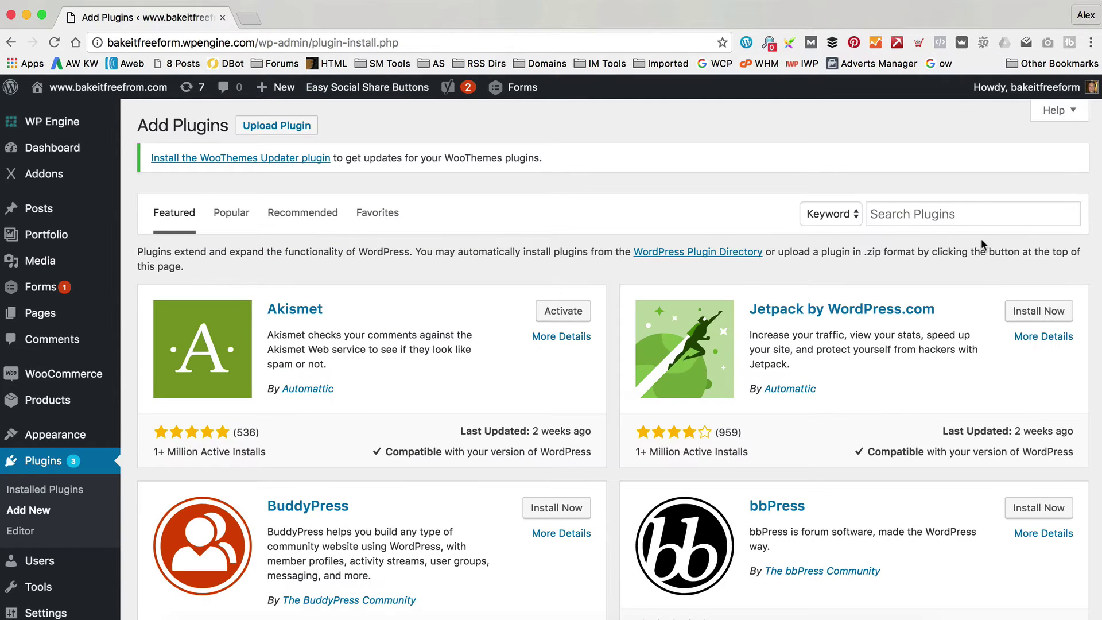
left_click(968, 216)
type("widget short")
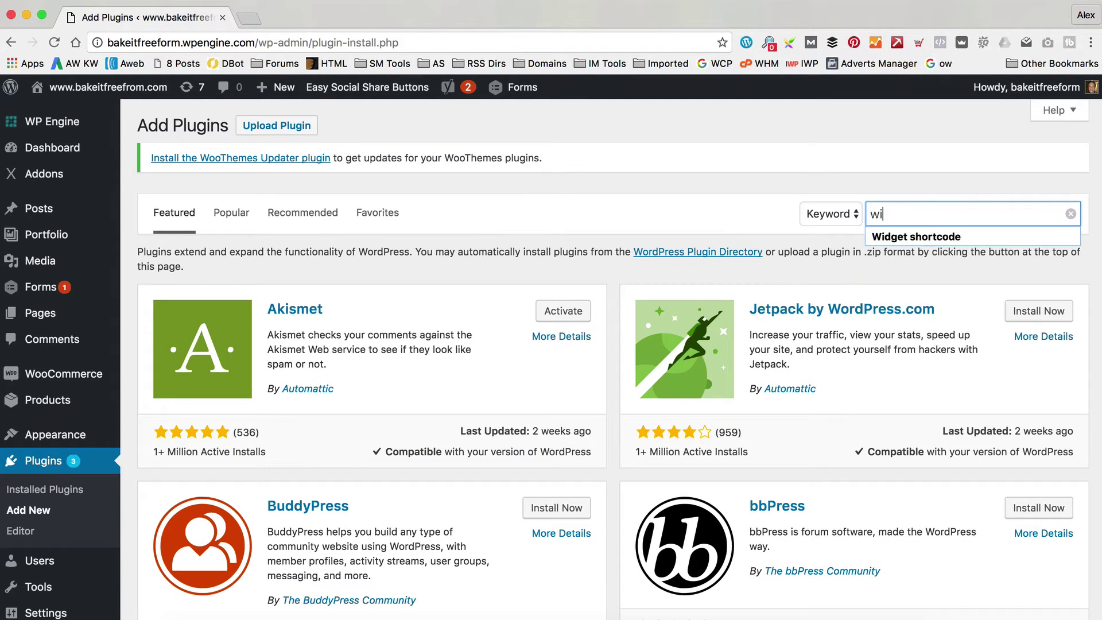
type("code")
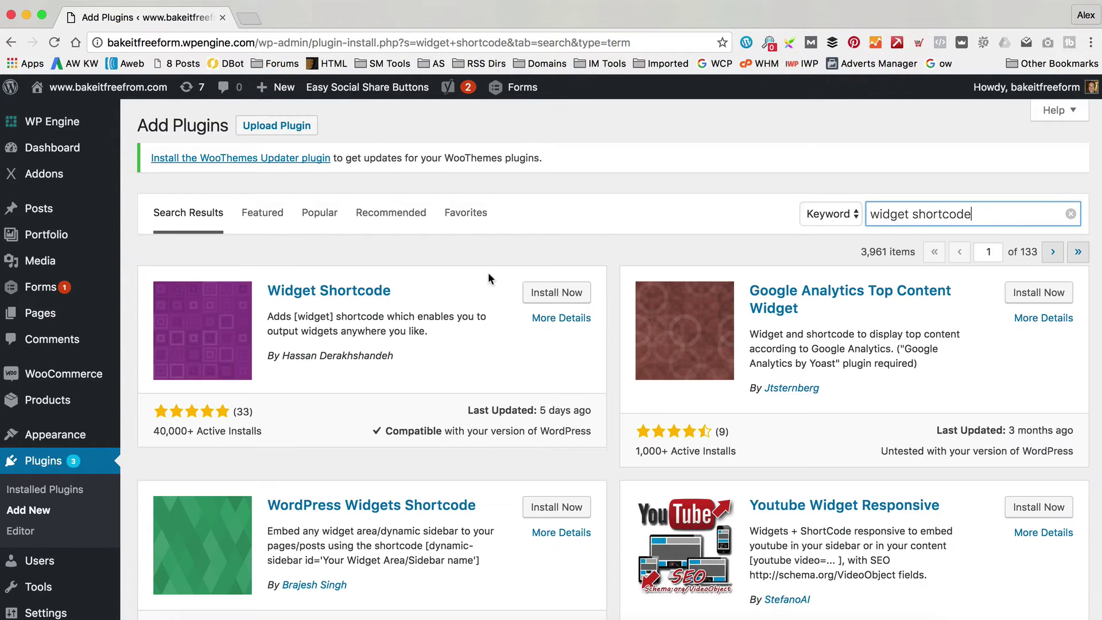
left_click(543, 292)
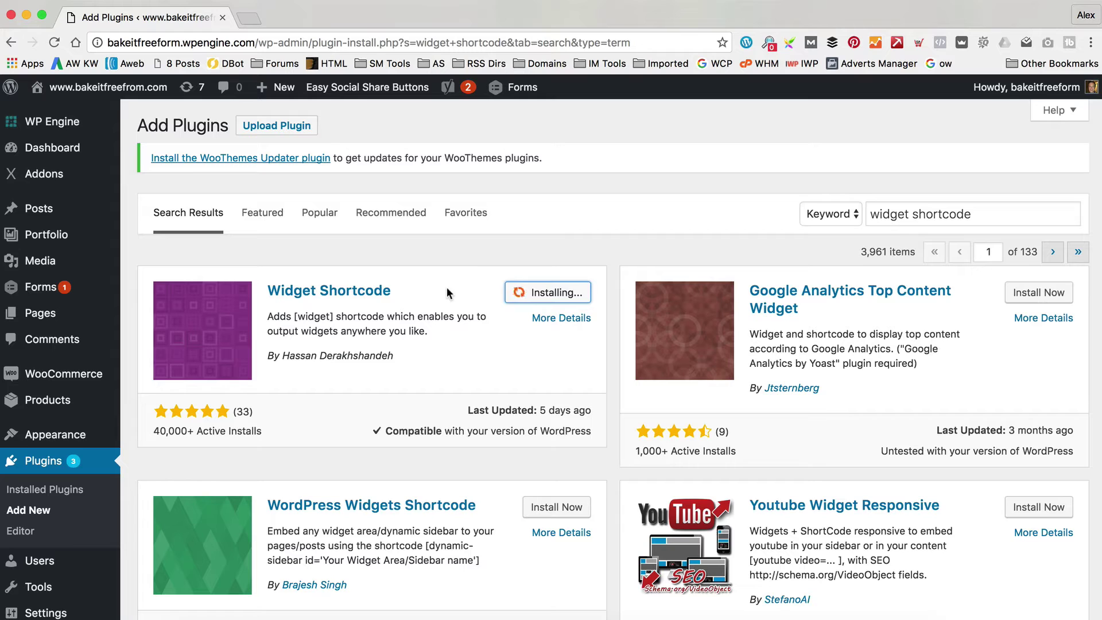
left_click(556, 298)
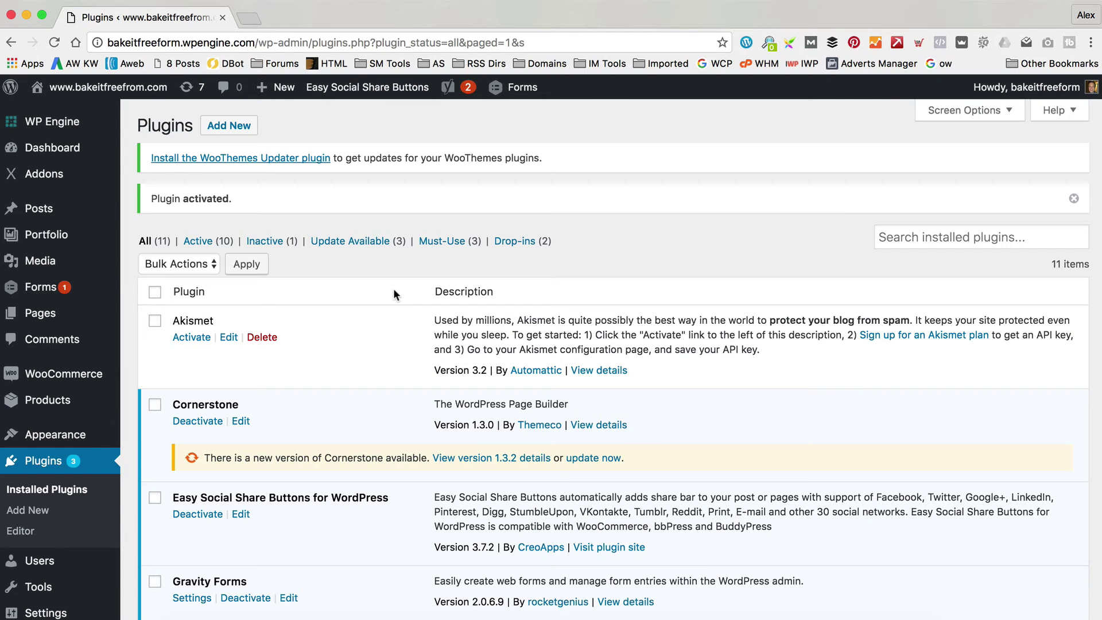
Open Appearance > Widgets to see Available Widgets and the Main Sidebar, Header, Footer and Arbitrary areas.
scroll(394, 290, "down", 10)
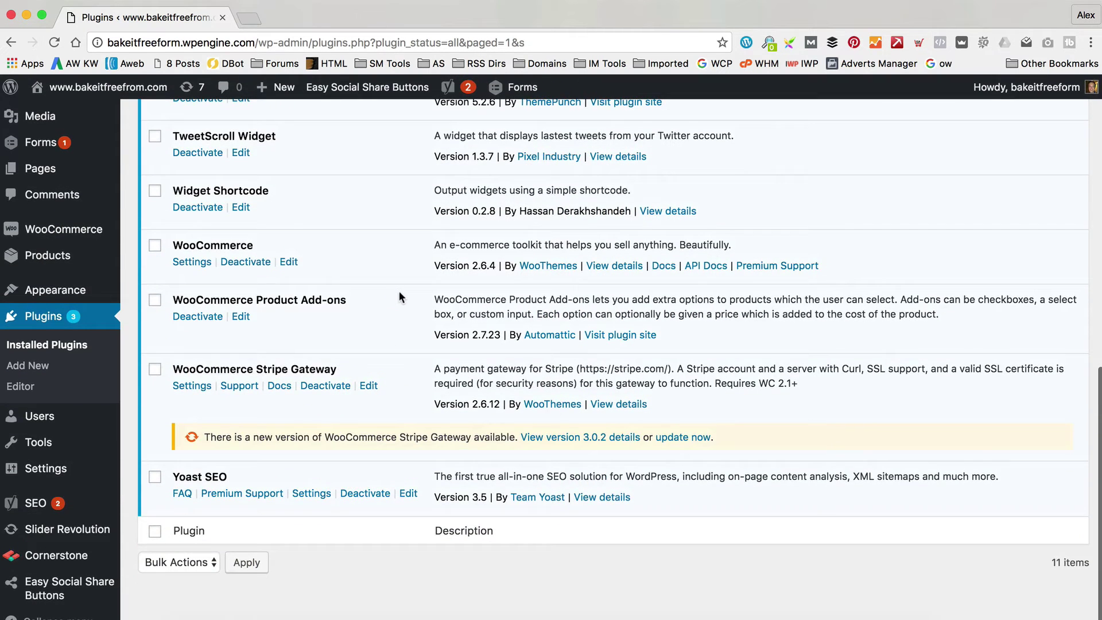
scroll(399, 290, "up", 2)
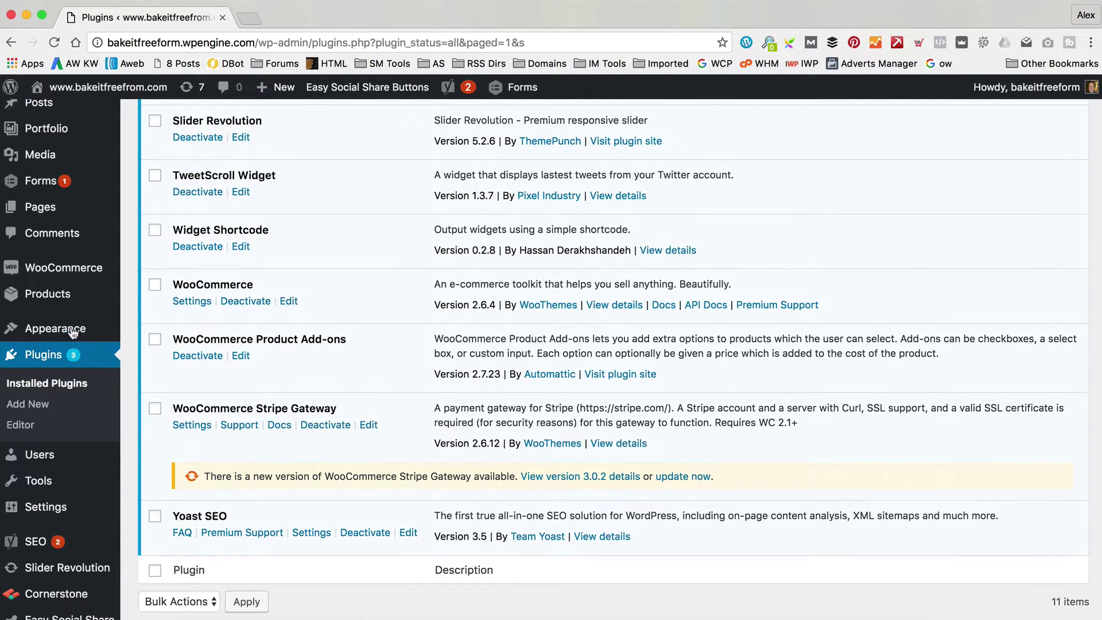
mouse_move(75, 331)
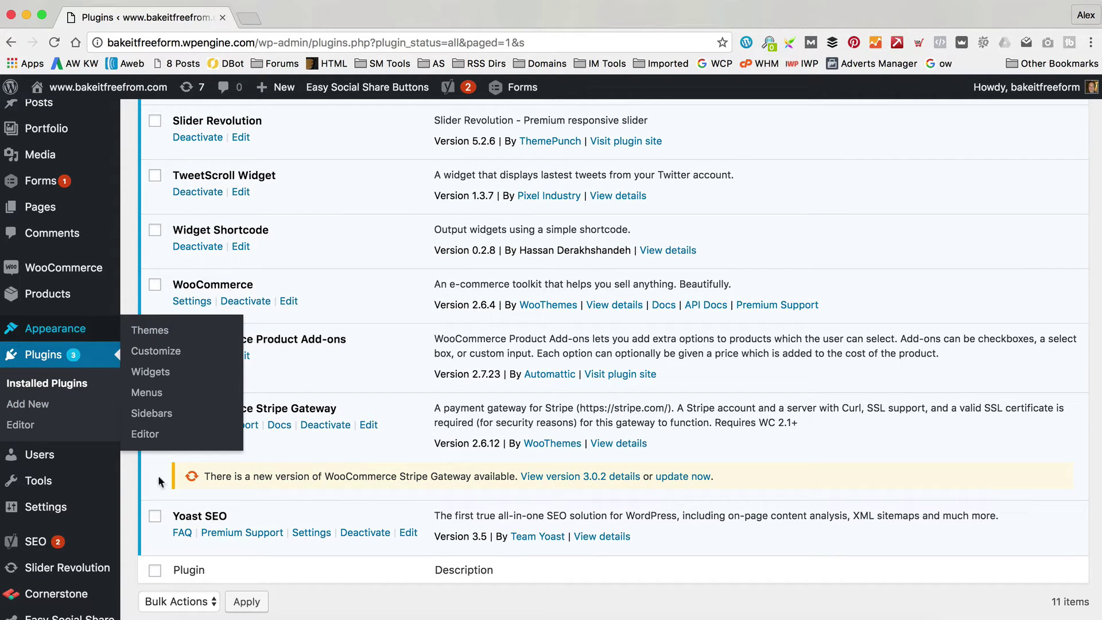
left_click(161, 418)
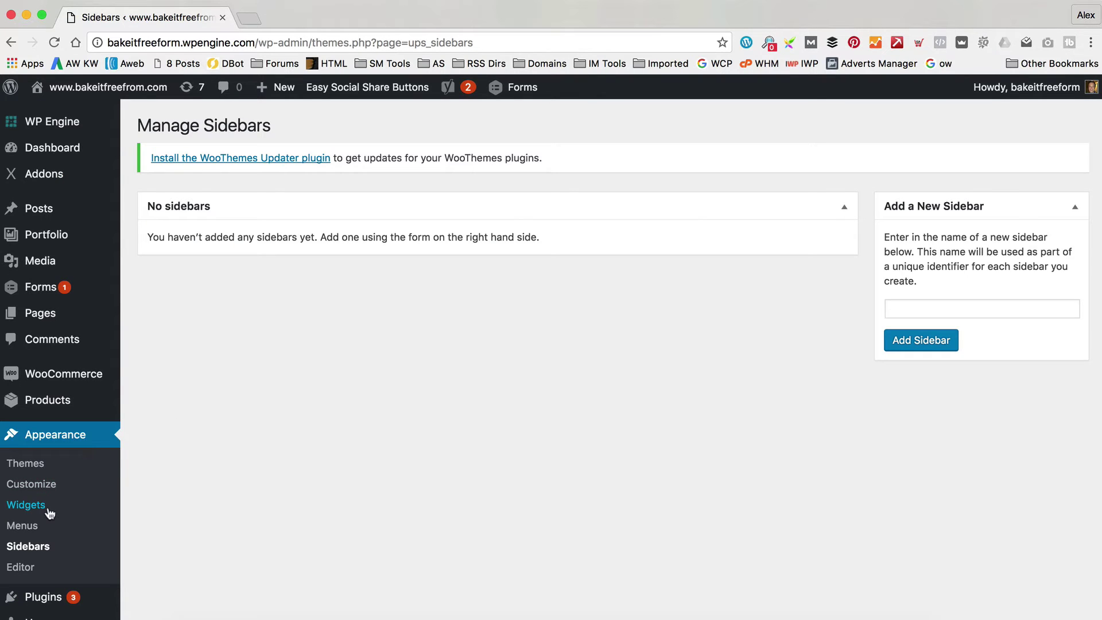
left_click(46, 506)
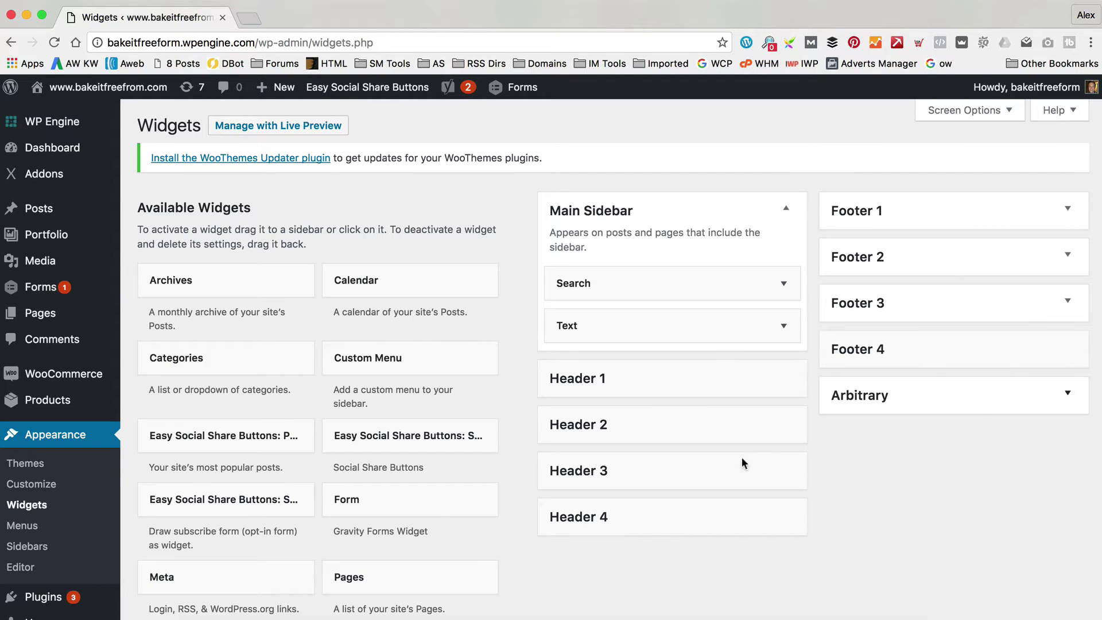
Expand the Arbitrary area and drag the TweetScroll widget from Available Widgets into it.
left_click(1071, 394)
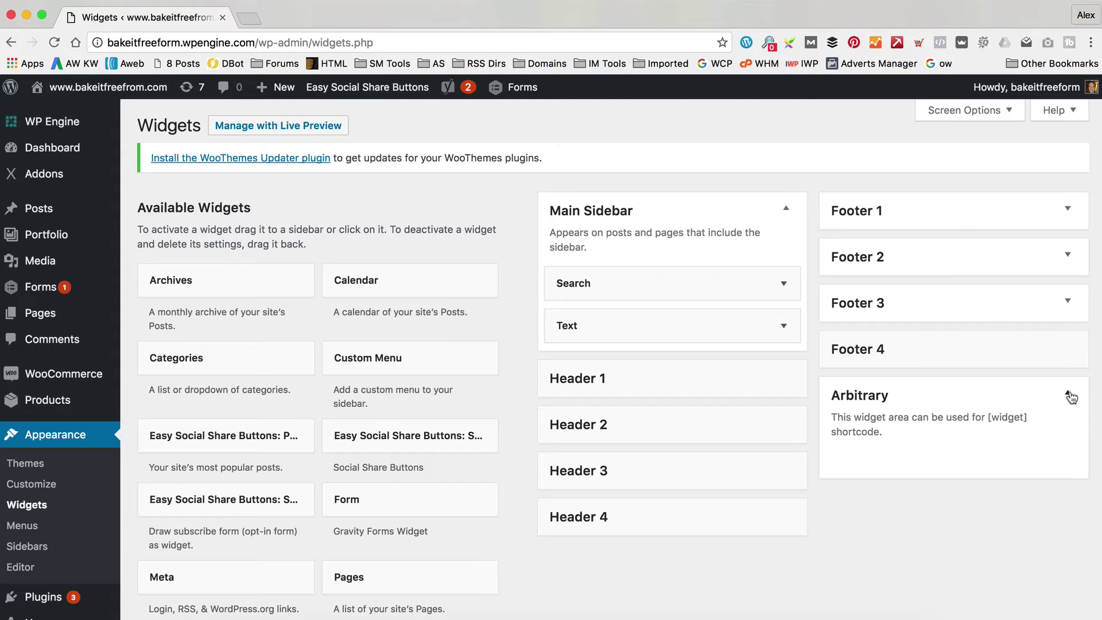
scroll(357, 298, "down", 15)
scroll(356, 310, "down", 5)
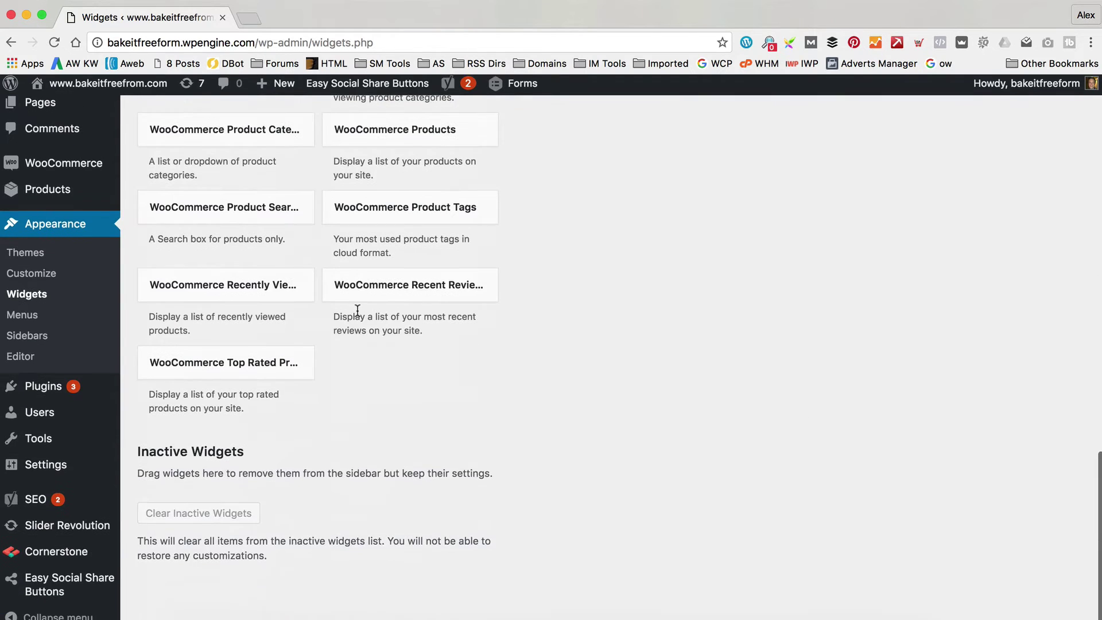
scroll(357, 310, "up", 8)
scroll(356, 310, "up", 5)
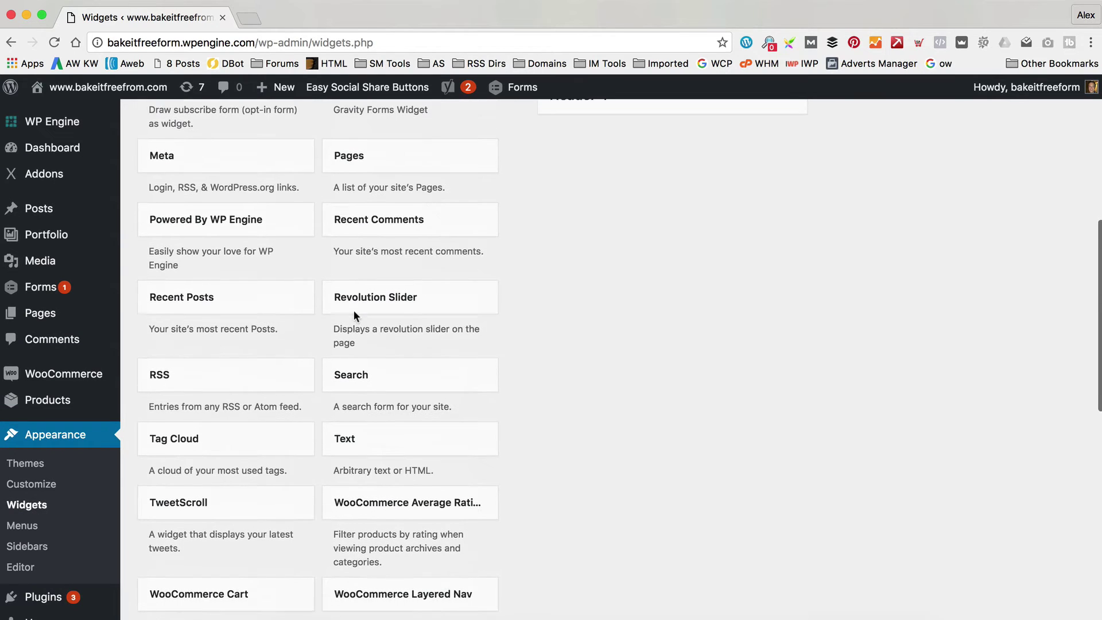
left_click_drag(702, 0, 991, 432)
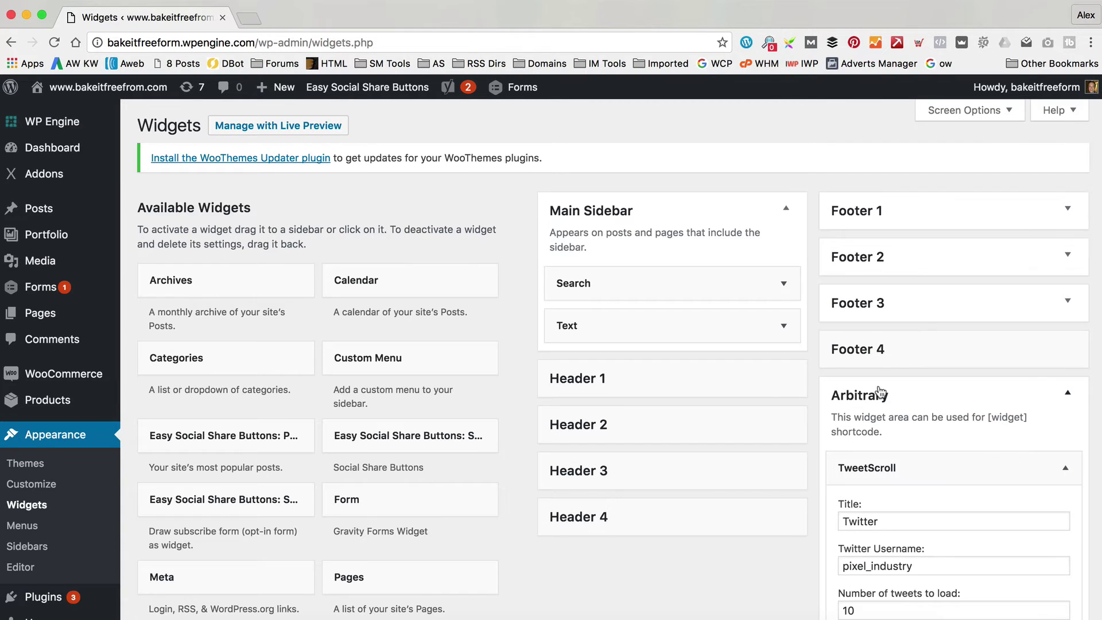
Replace the widget's Twitter Username with the site's own account handle.
scroll(884, 383, "down", 3)
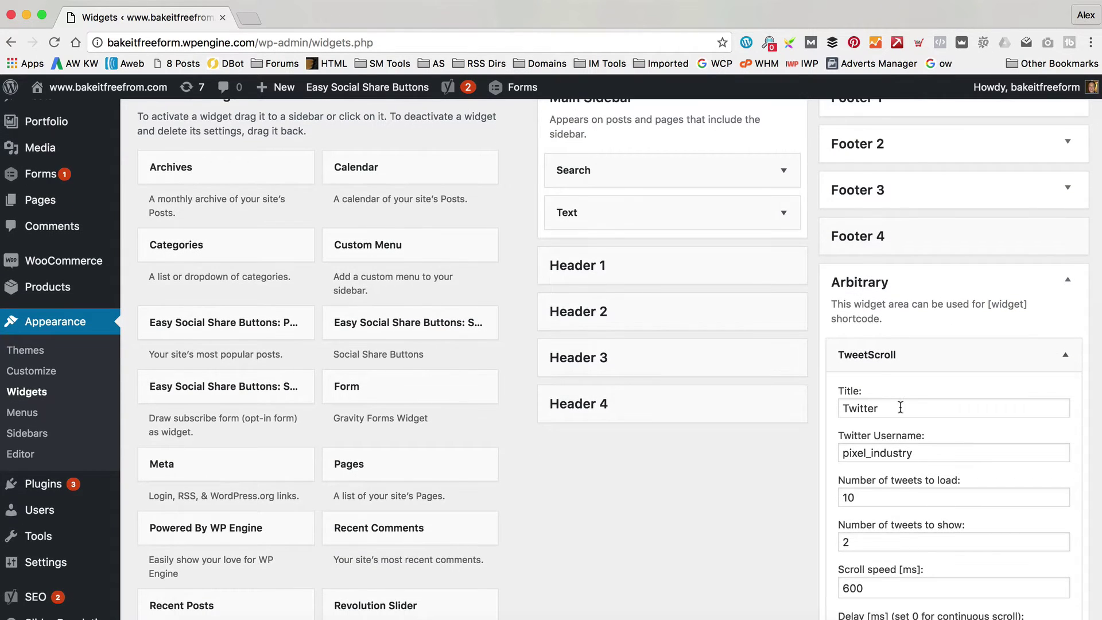
scroll(898, 402, "down", 3)
scroll(931, 339, "down", 2)
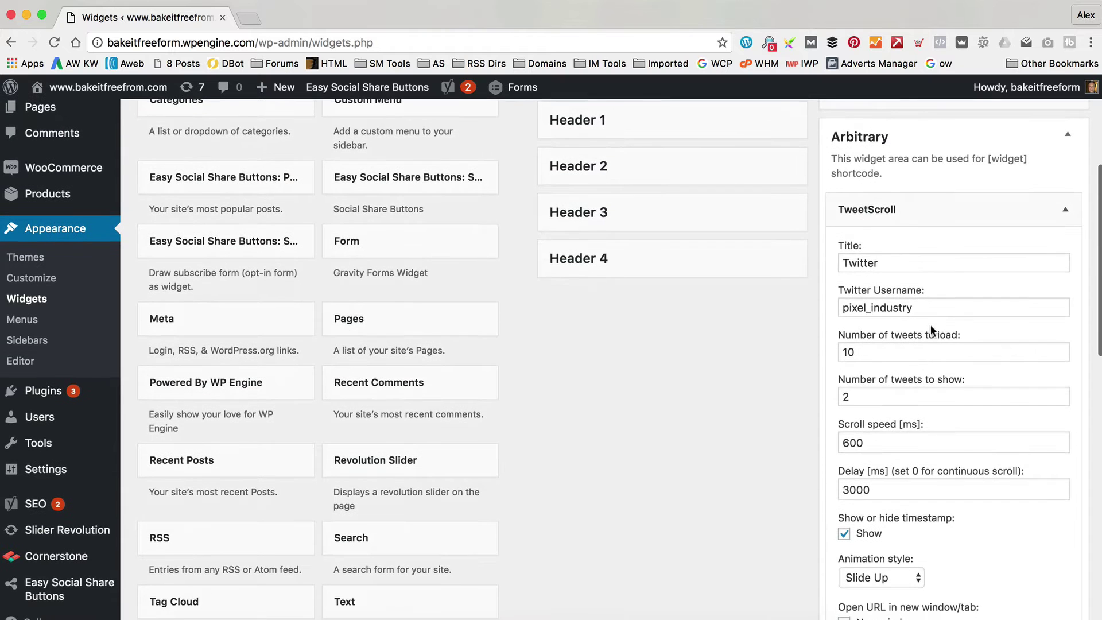
scroll(913, 260, "down", 1)
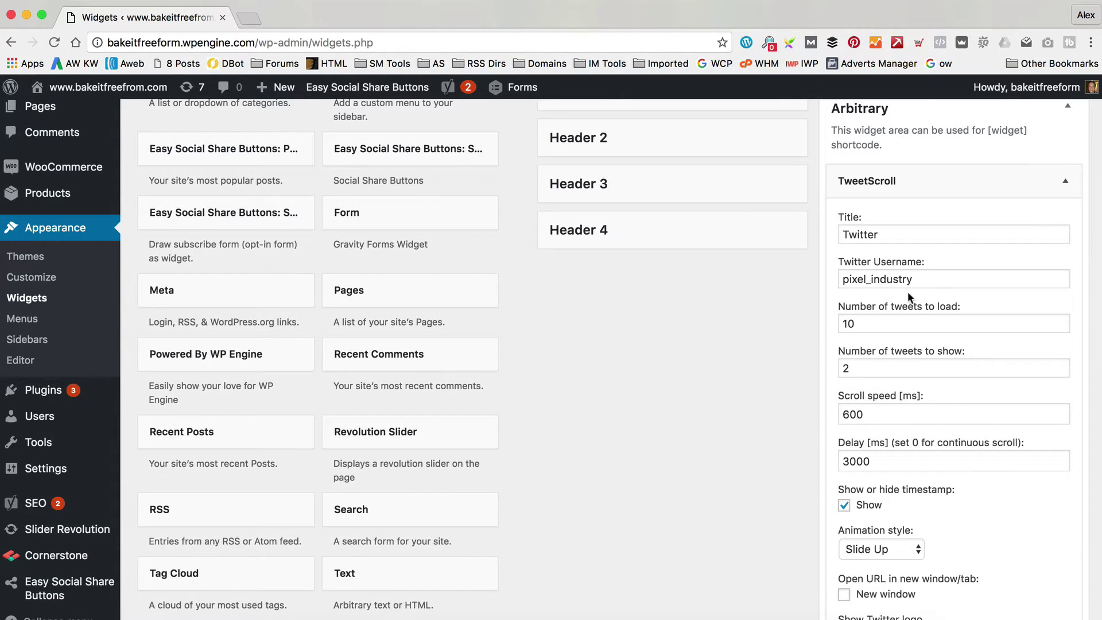
scroll(912, 298, "down", 4)
scroll(930, 319, "up", 9)
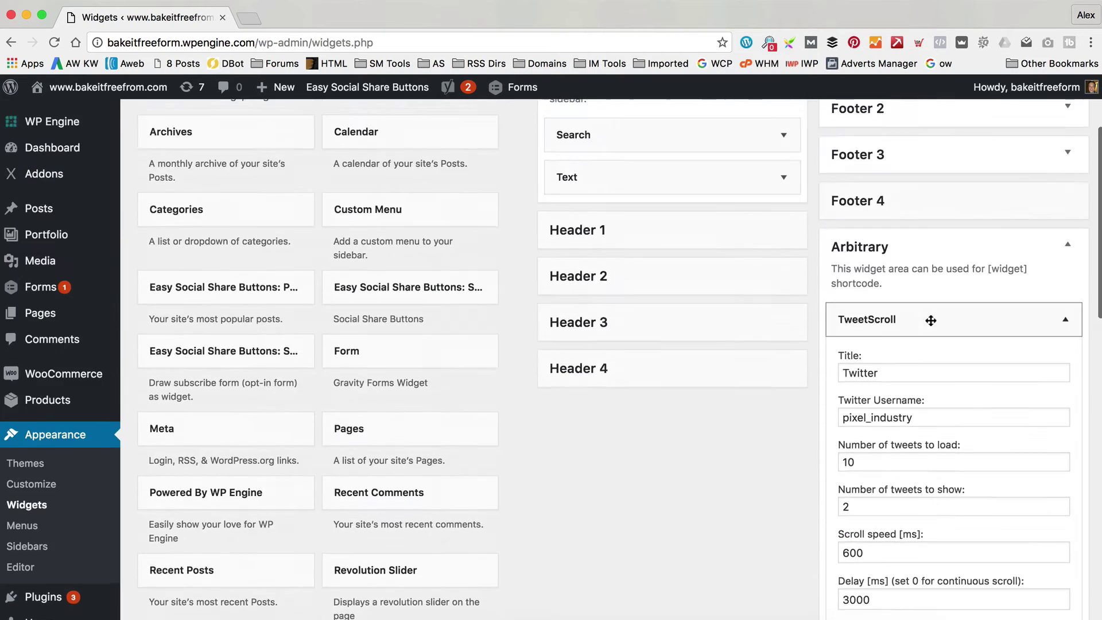
scroll(927, 304, "down", 6)
scroll(913, 287, "up", 3)
scroll(922, 281, "up", 1)
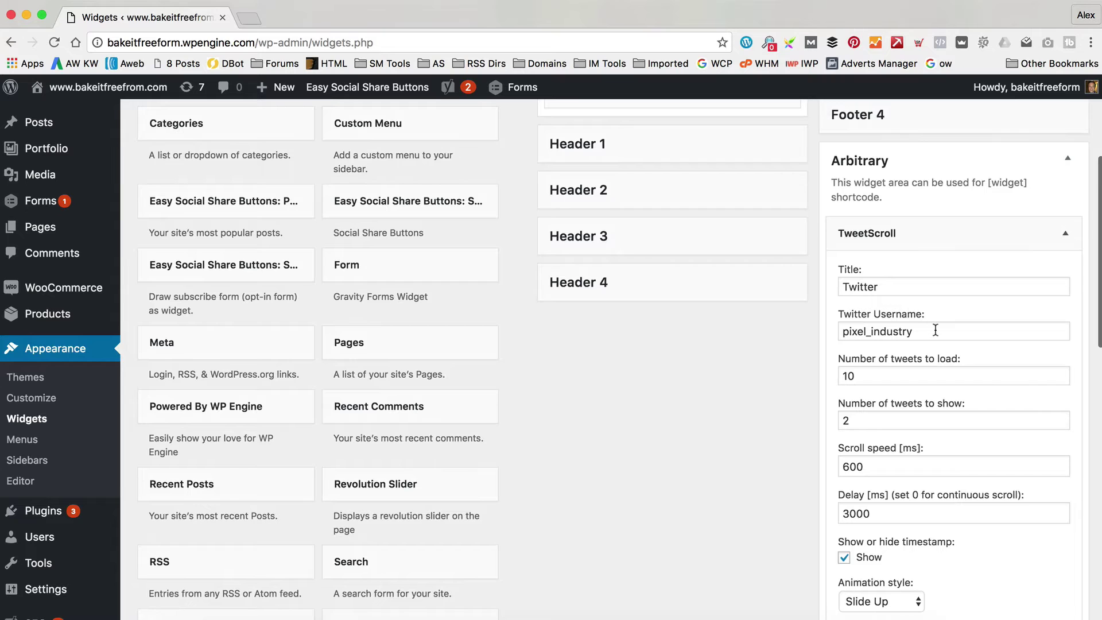
scroll(936, 330, "down", 1)
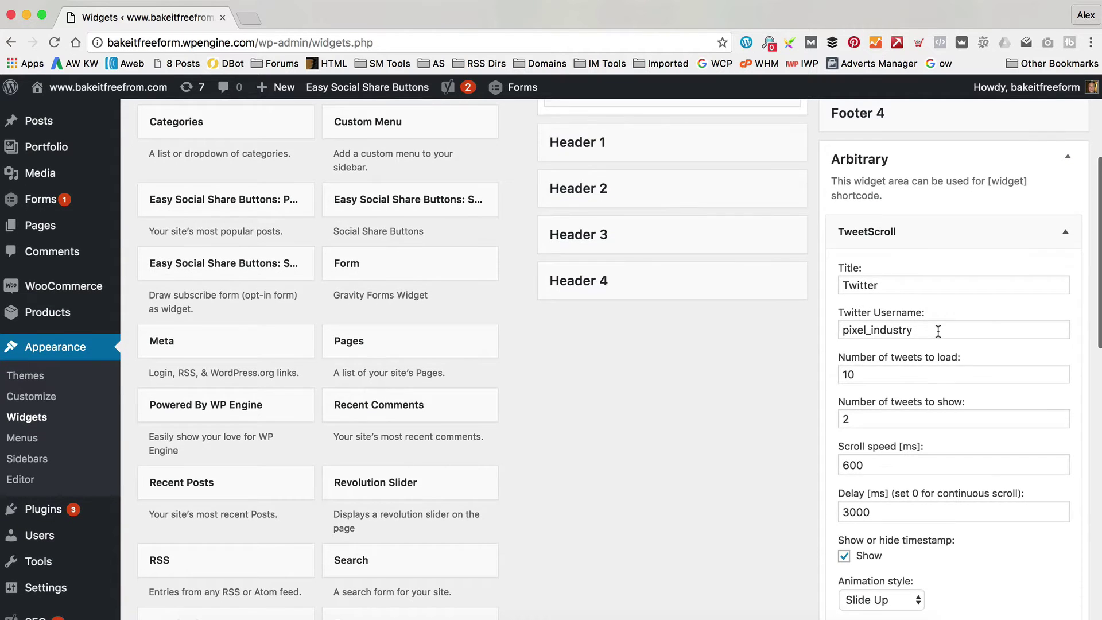
left_click_drag(938, 331, 809, 331)
key("BackSpace")
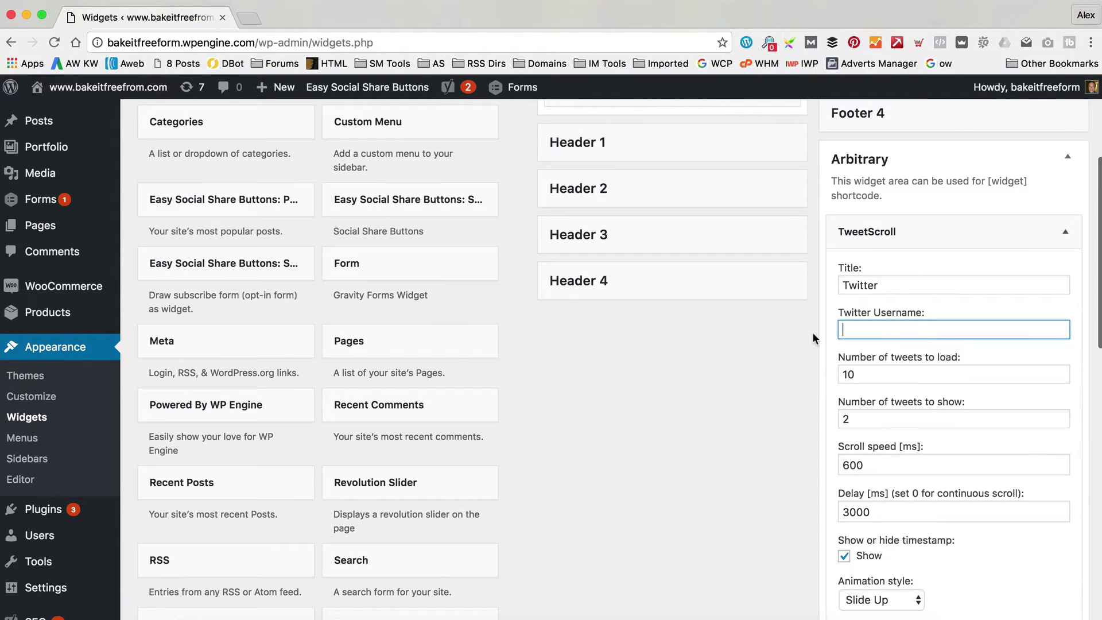
type("b")
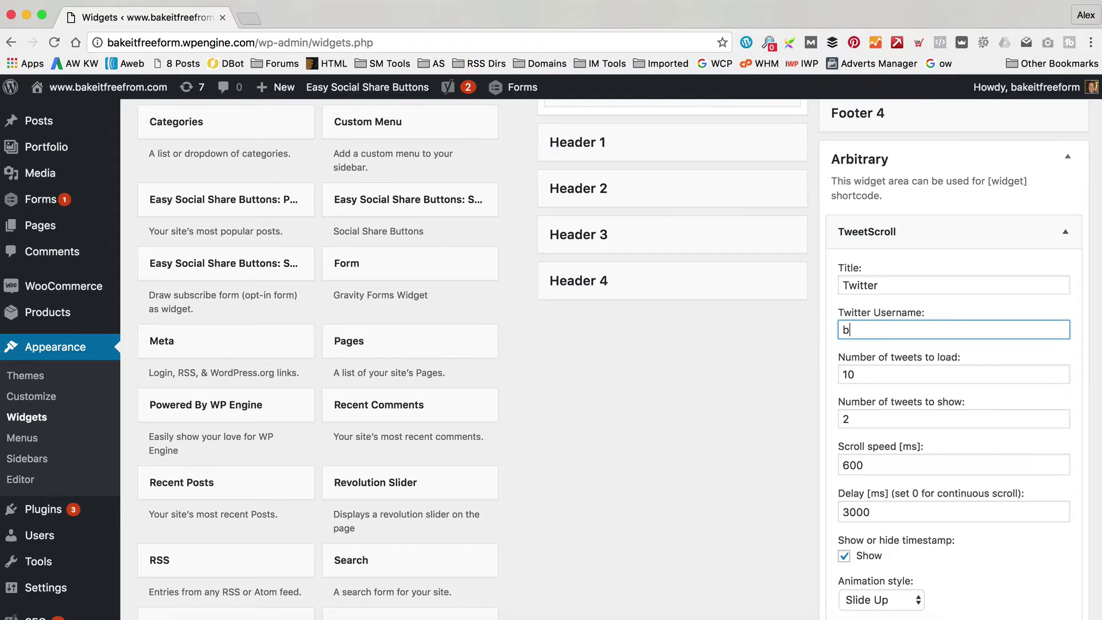
type("akeitfreefrom")
Change Number of tweets to show from 2 to 1.
key("Tab")
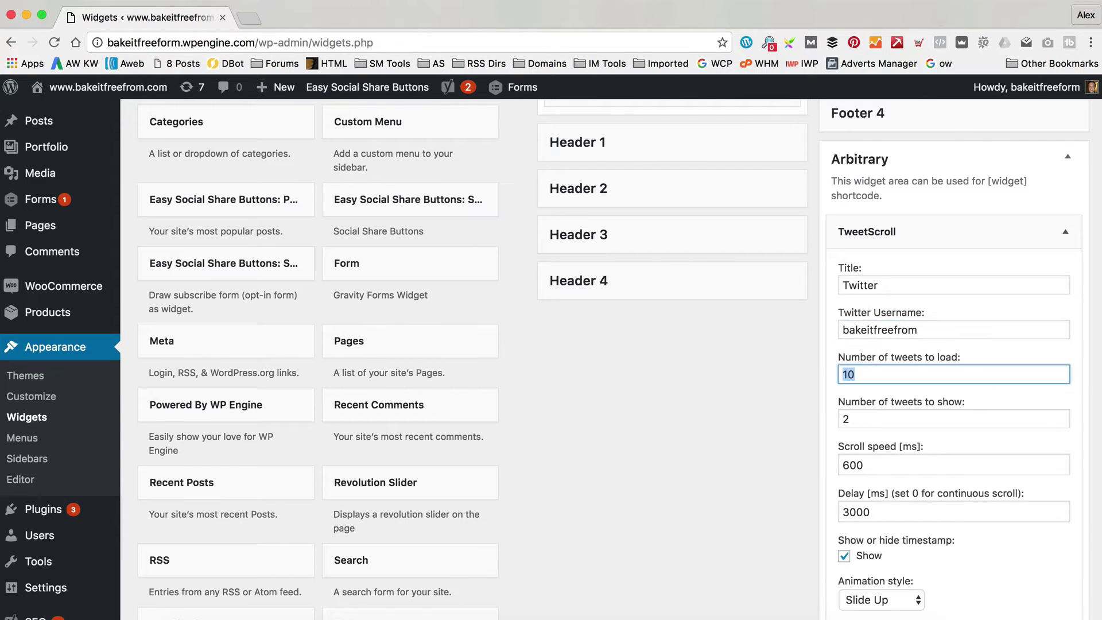
key("Tab")
scroll(843, 338, "down", 1)
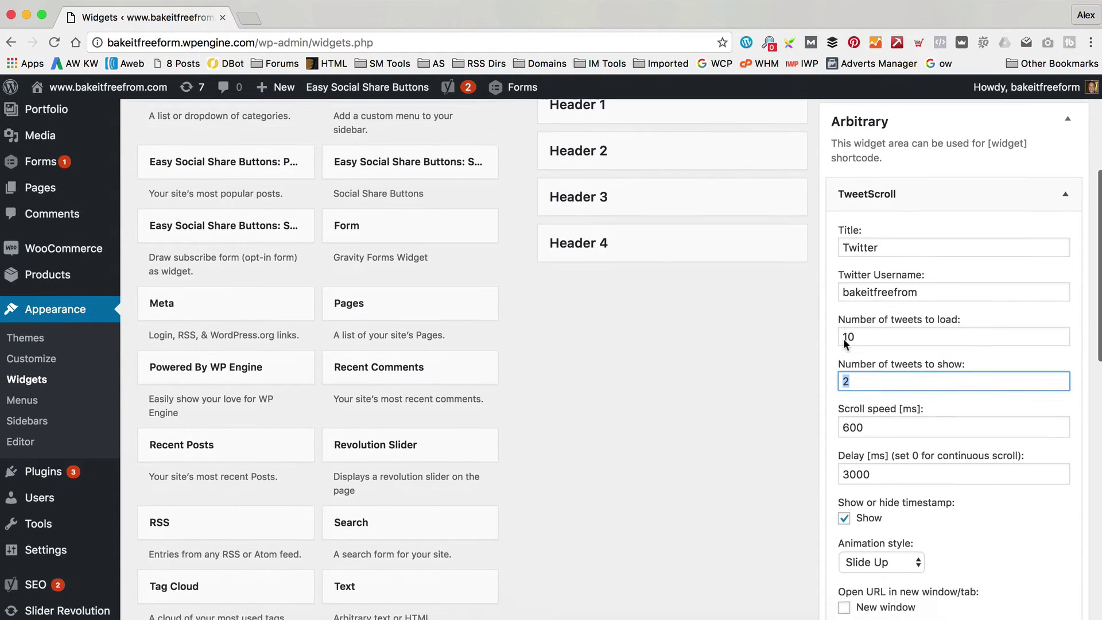
scroll(838, 344, "down", 1)
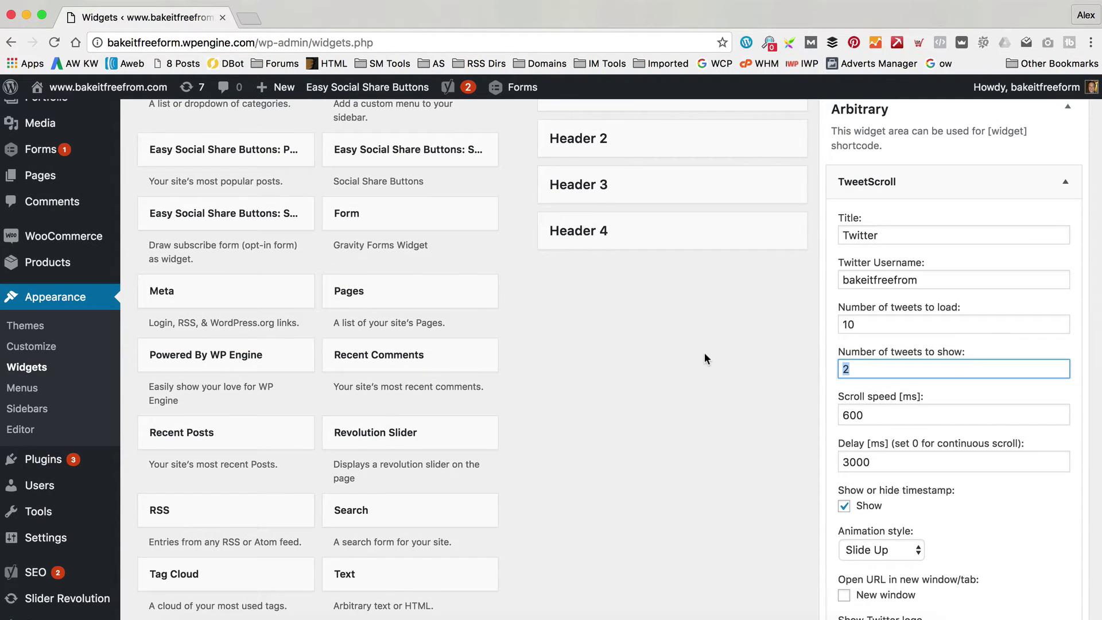
key("BackSpace")
type("1")
key("Tab")
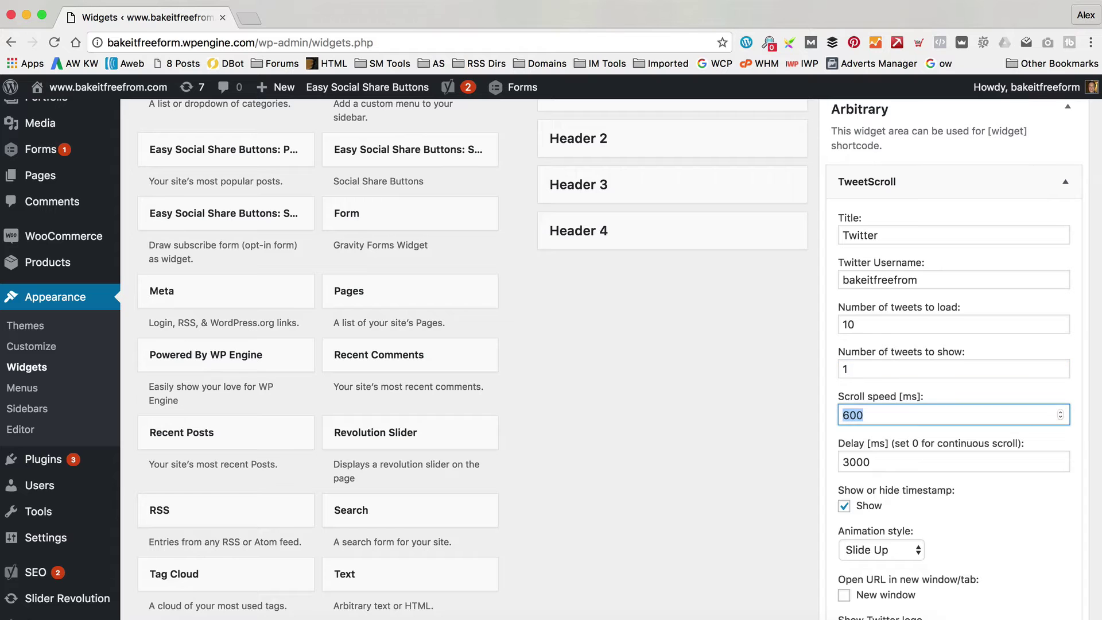
scroll(927, 321, "down", 5)
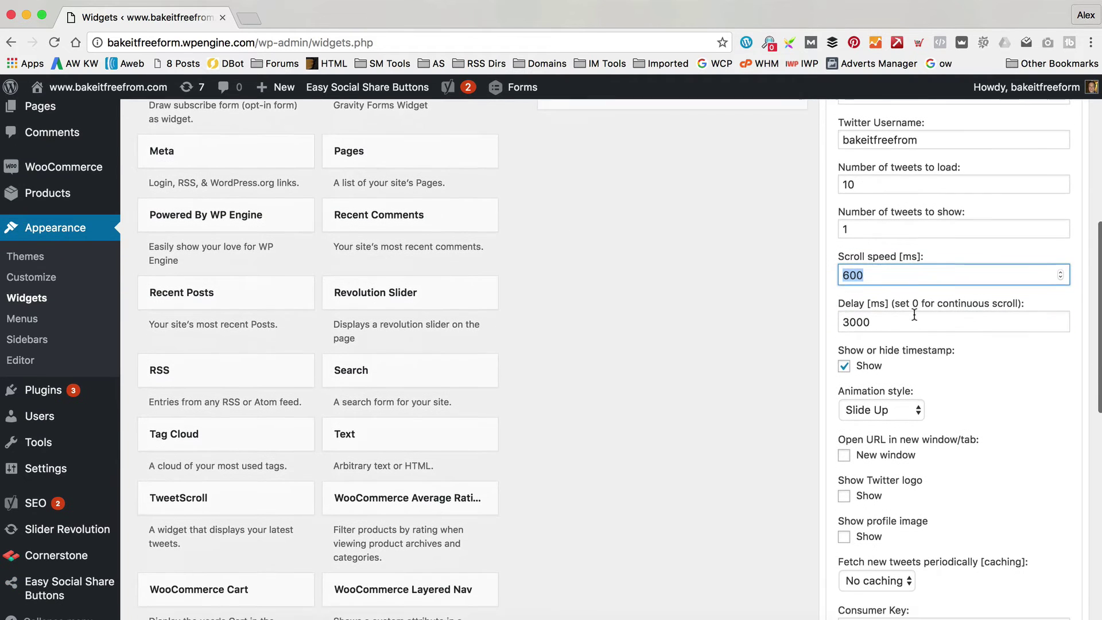
scroll(910, 364, "down", 1)
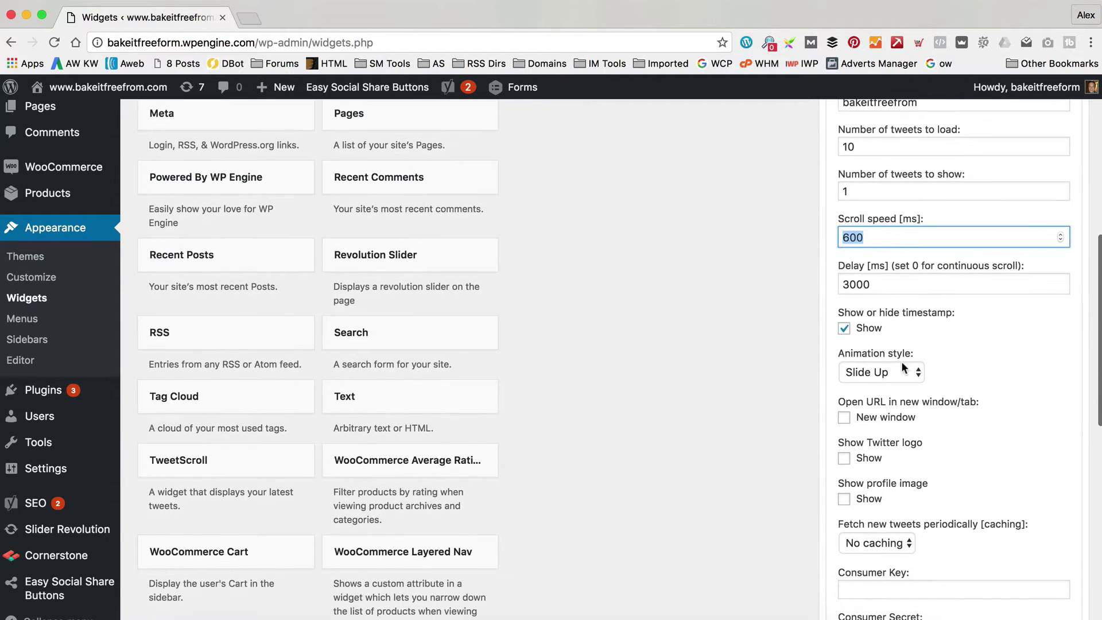
Set the animation style to Fade, open links in a new window, and show the Twitter logo.
left_click(902, 368)
left_click(891, 386)
scroll(983, 368, "down", 1)
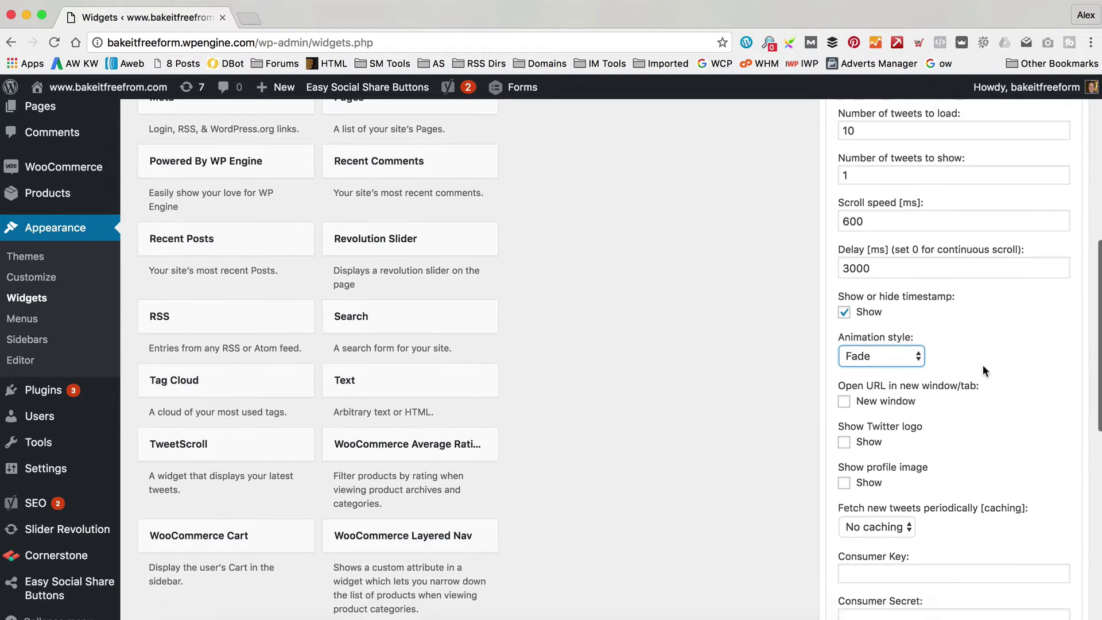
scroll(982, 364, "down", 1)
left_click(843, 365)
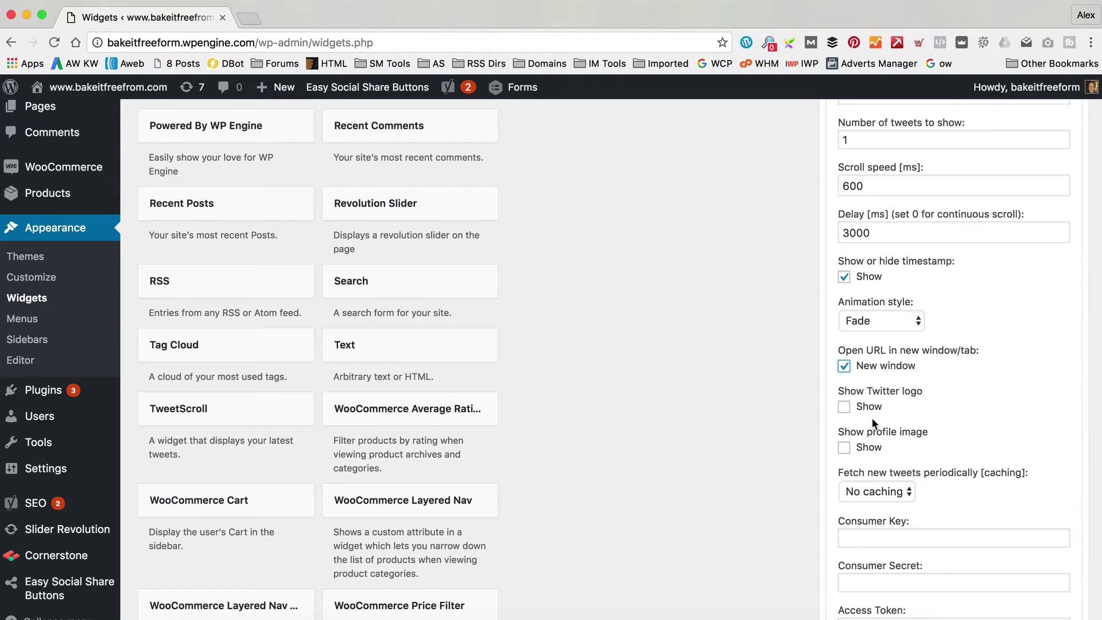
left_click(843, 407)
Set 'Fetch new tweets periodically' to 5 Minutes.
scroll(941, 379, "down", 1)
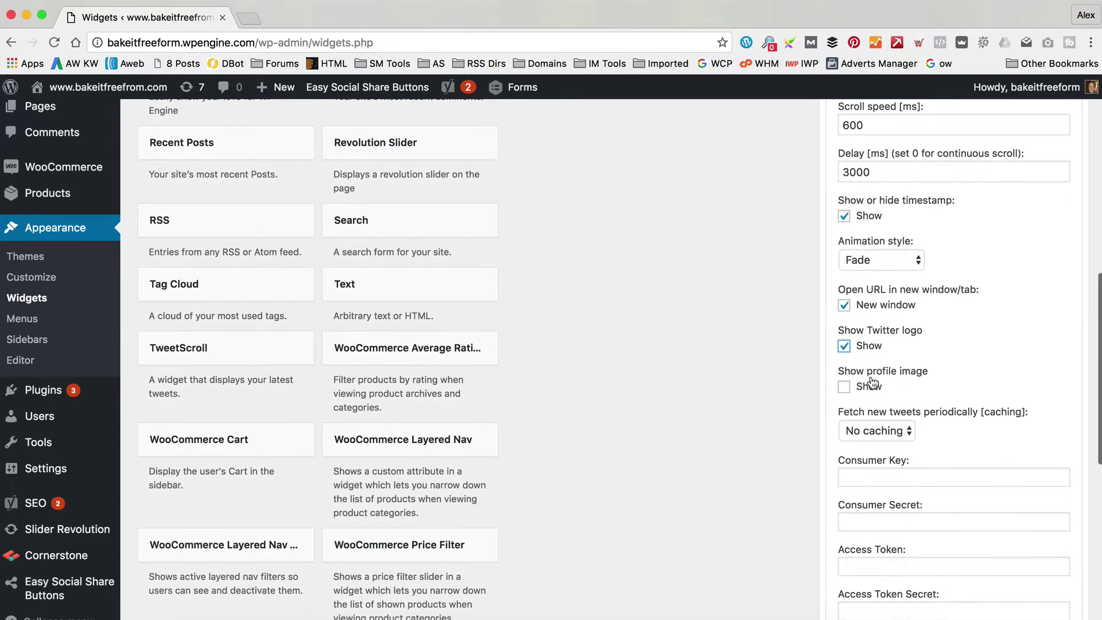
scroll(984, 367, "down", 2)
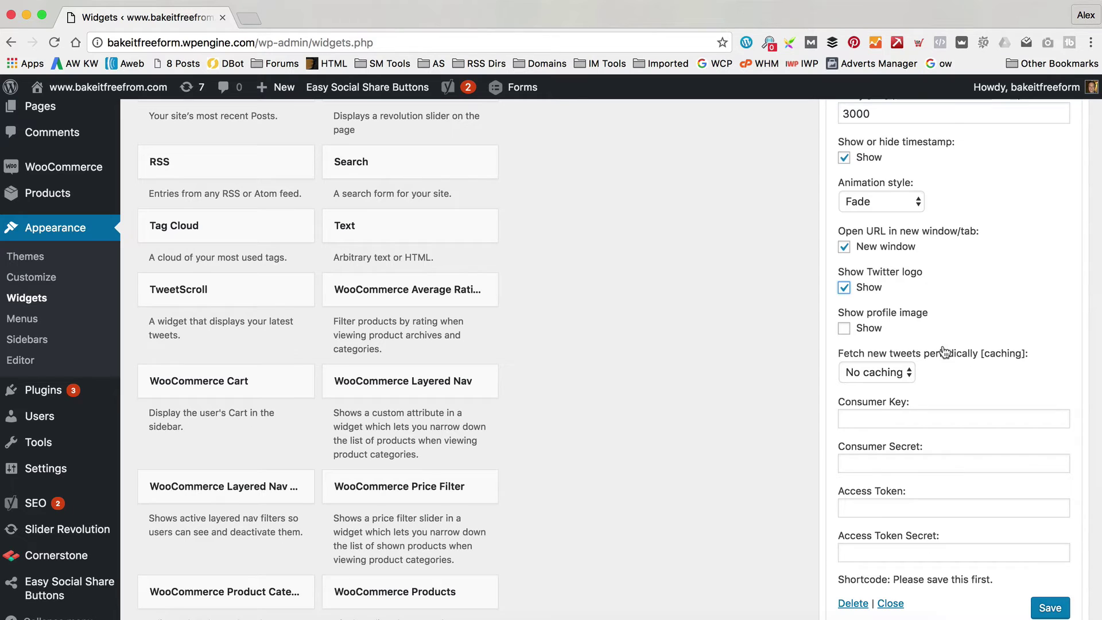
scroll(953, 353, "down", 1)
left_click(914, 327)
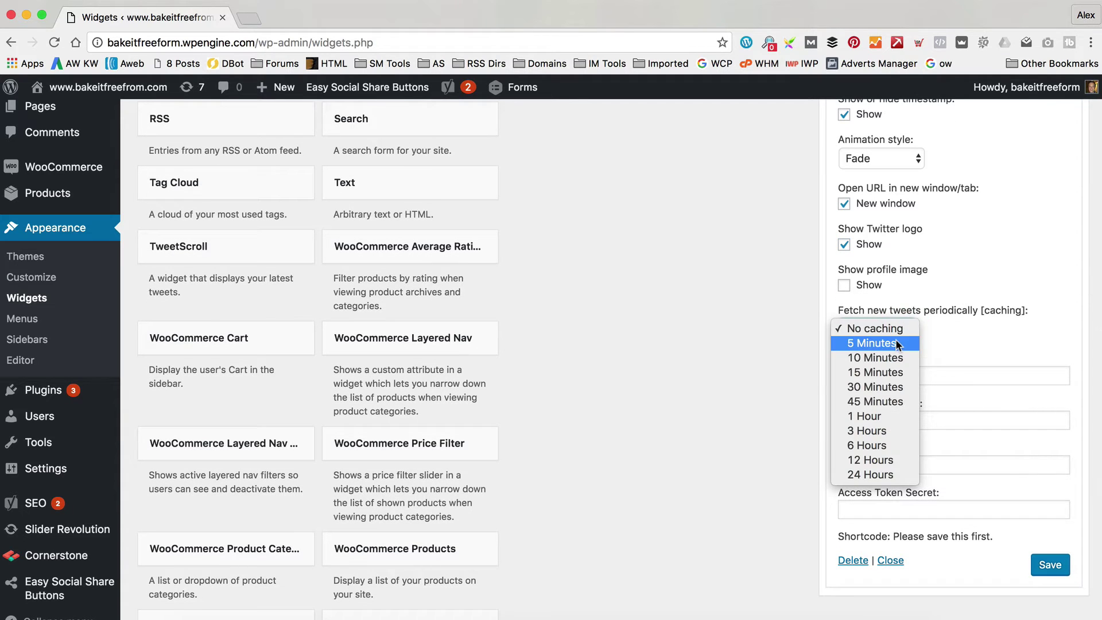
left_click(886, 344)
Put the cursor in the empty Consumer Key field and open a new browser tab.
scroll(1020, 320, "down", 1)
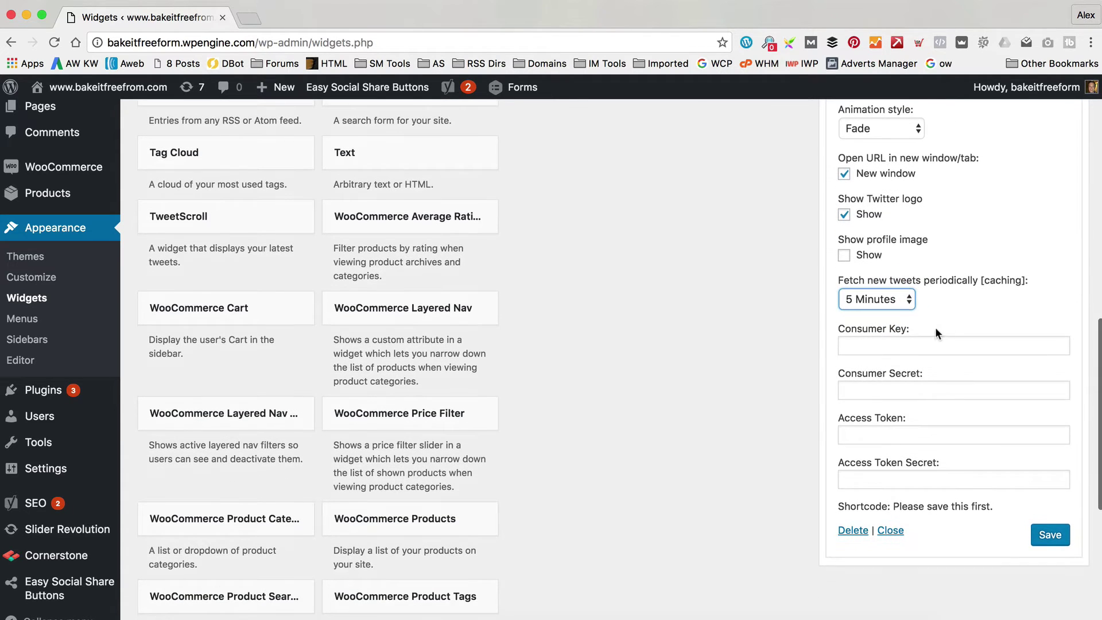
left_click(934, 346)
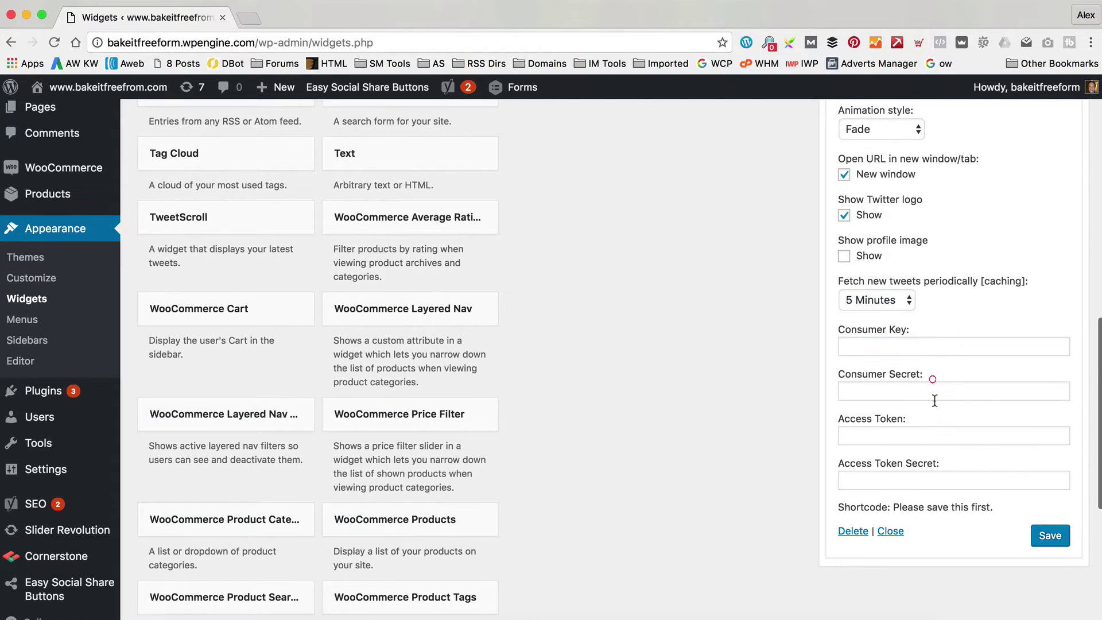
left_click(934, 391)
left_click(929, 435)
left_click(905, 348)
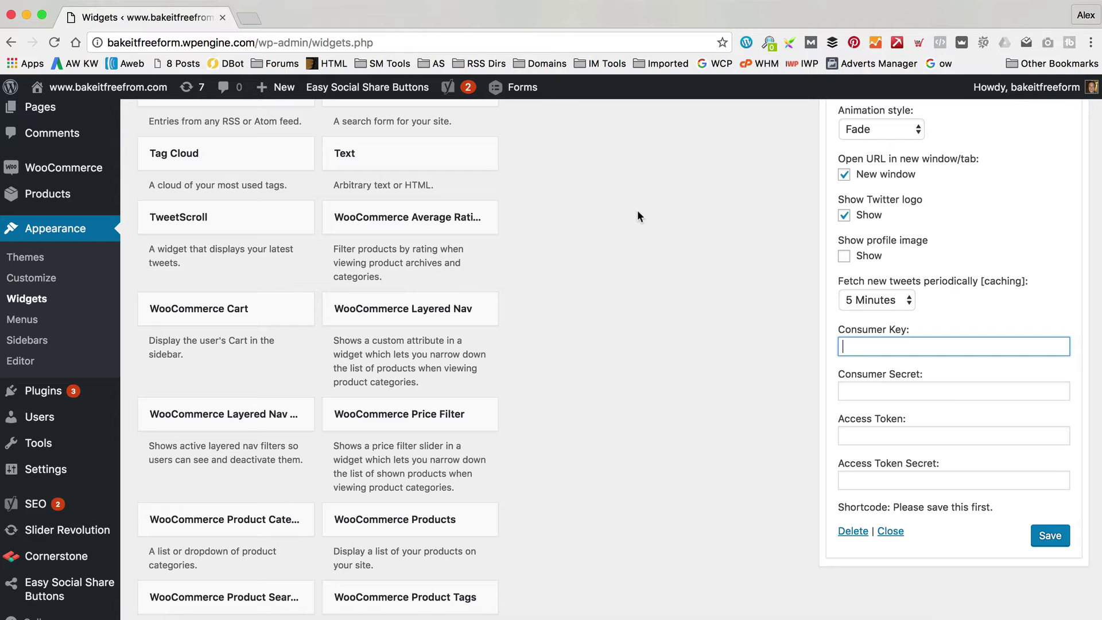
key("ctrl+t")
Go to apps.twitter.com and log in using the browser's saved Twitter credentials.
type("apps.twitter.com")
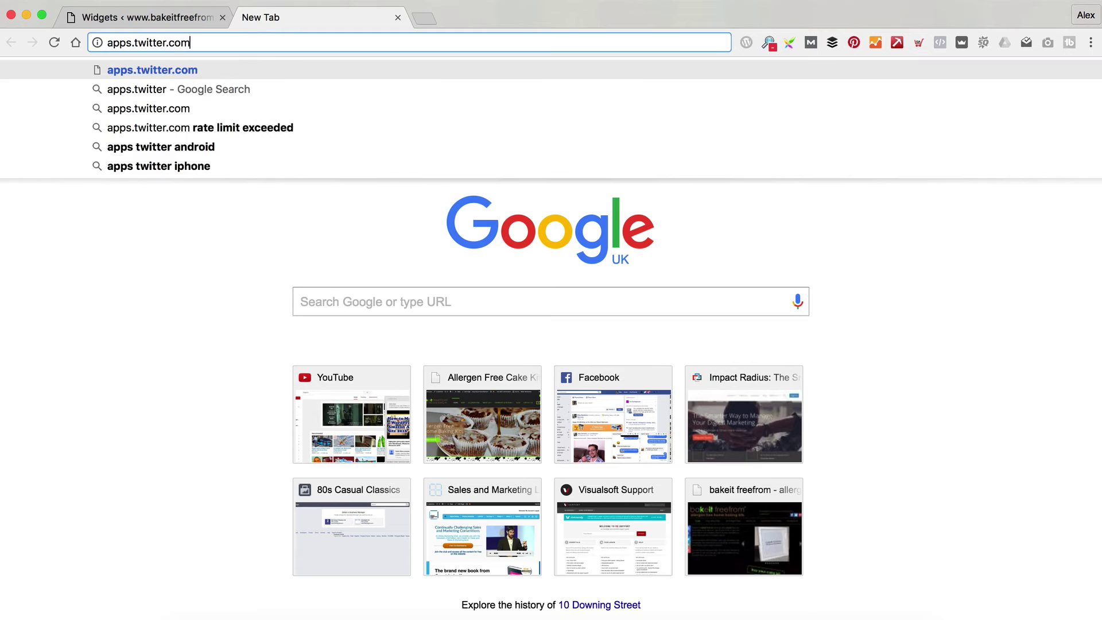
key("Return")
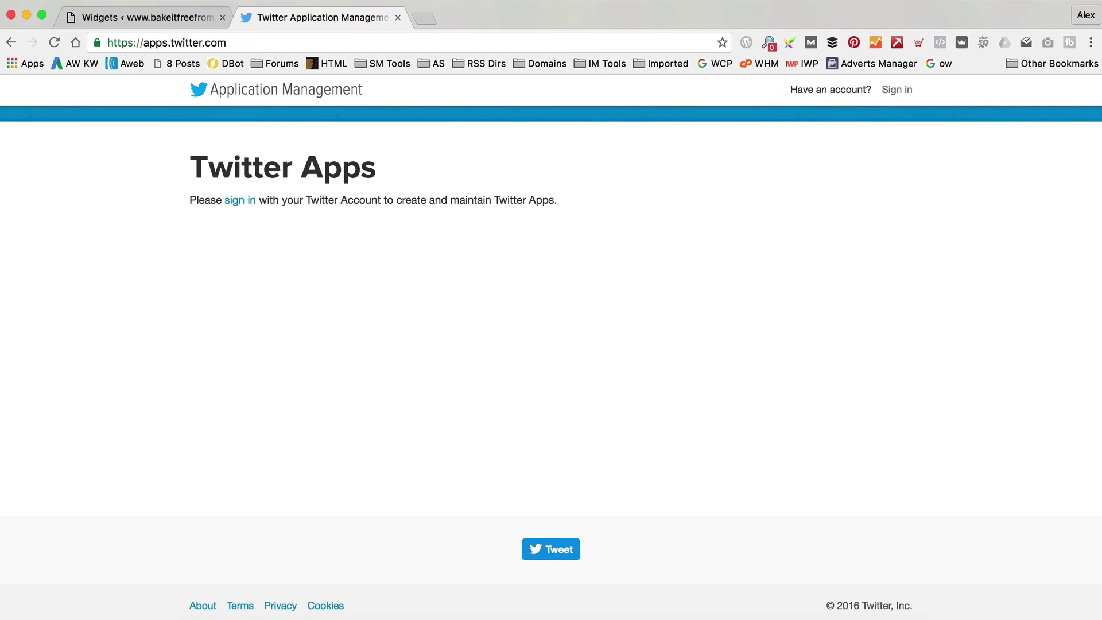
left_click(239, 201)
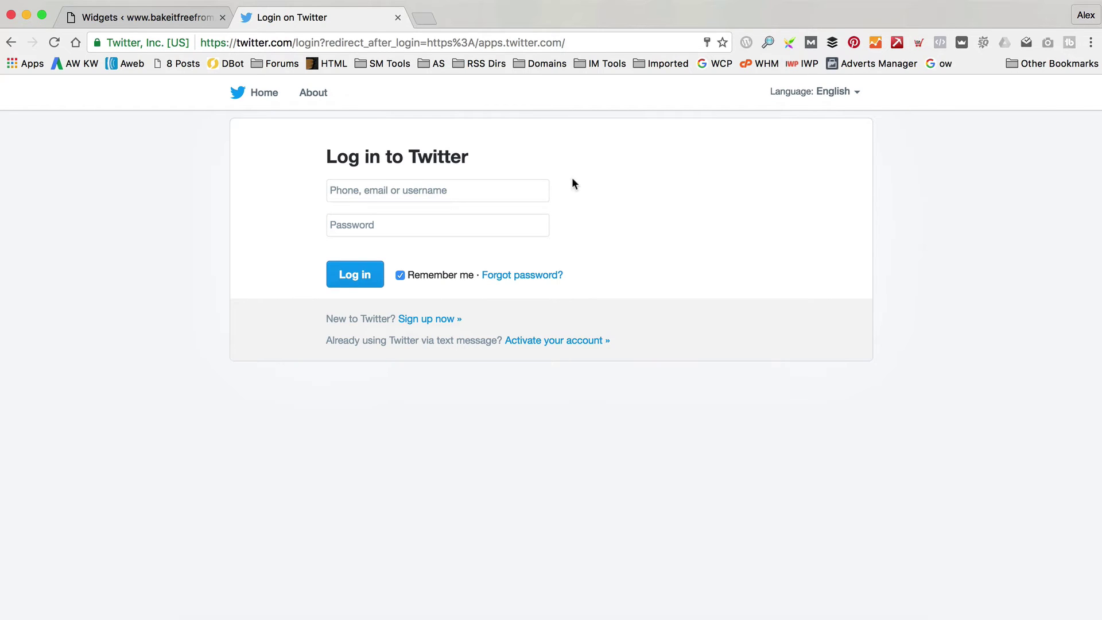
left_click(506, 183)
type("bed")
key("Down")
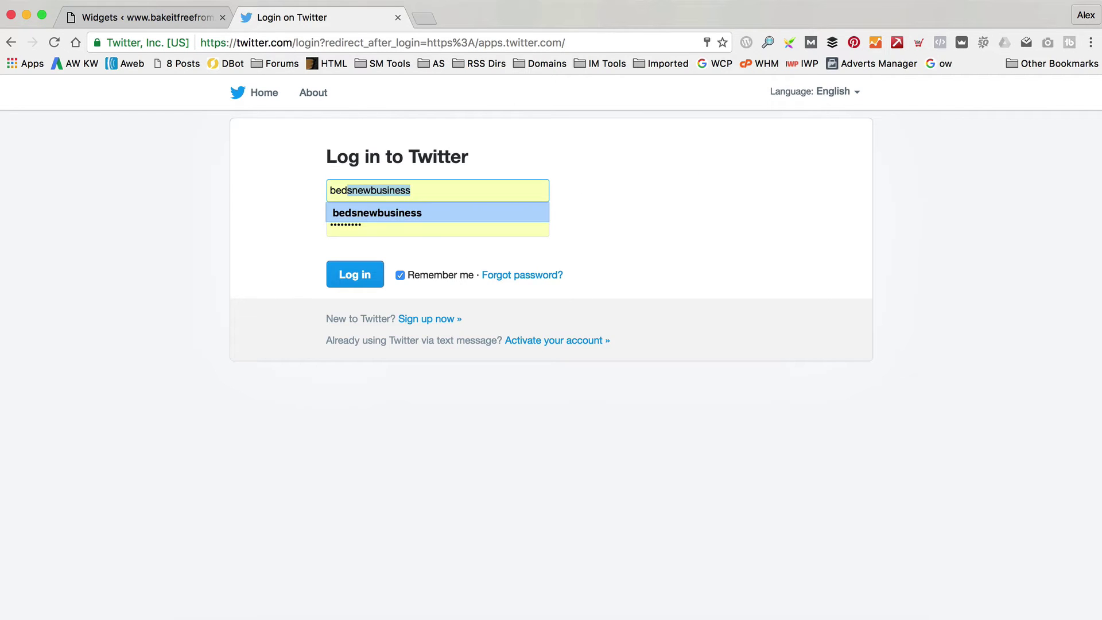
key("Return")
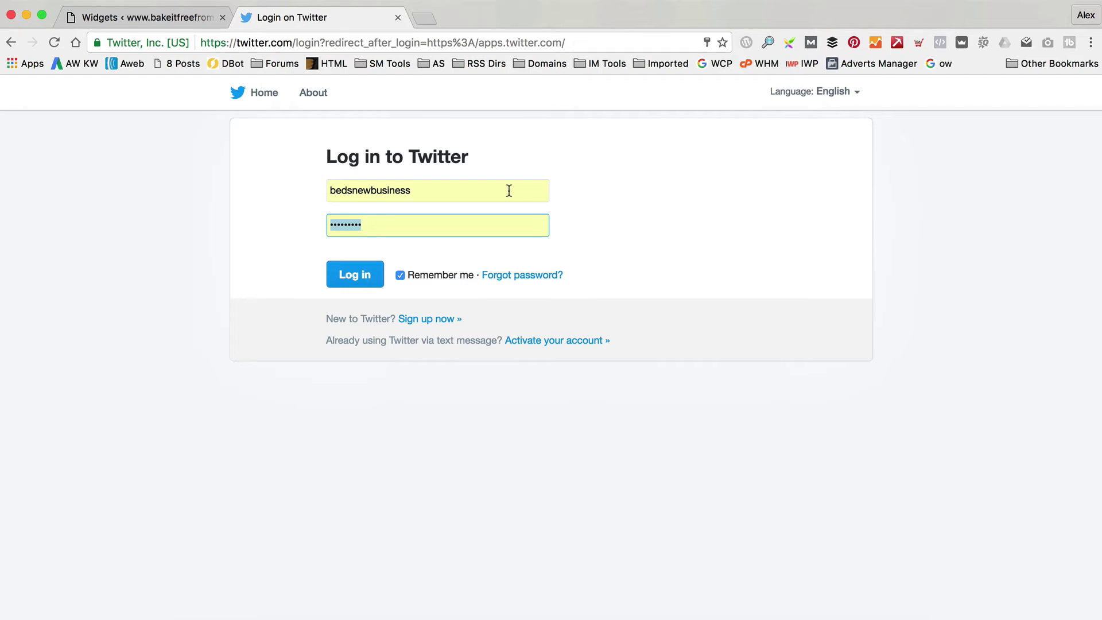
left_click(361, 279)
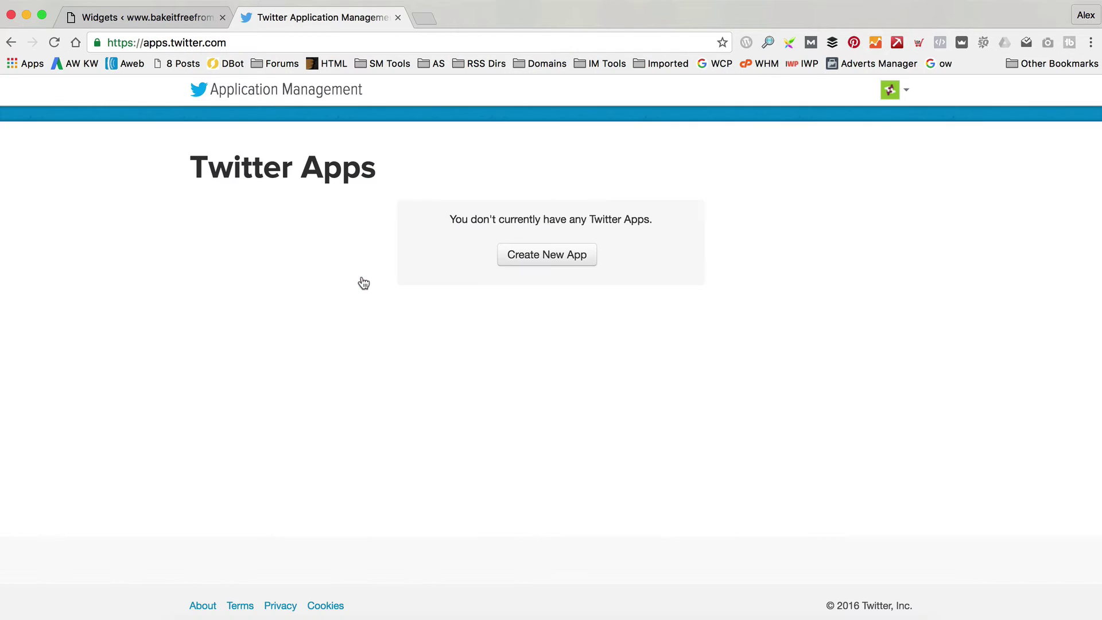
Start a new Twitter app named Bakeitfreefromwebsitetweets.
left_click(566, 255)
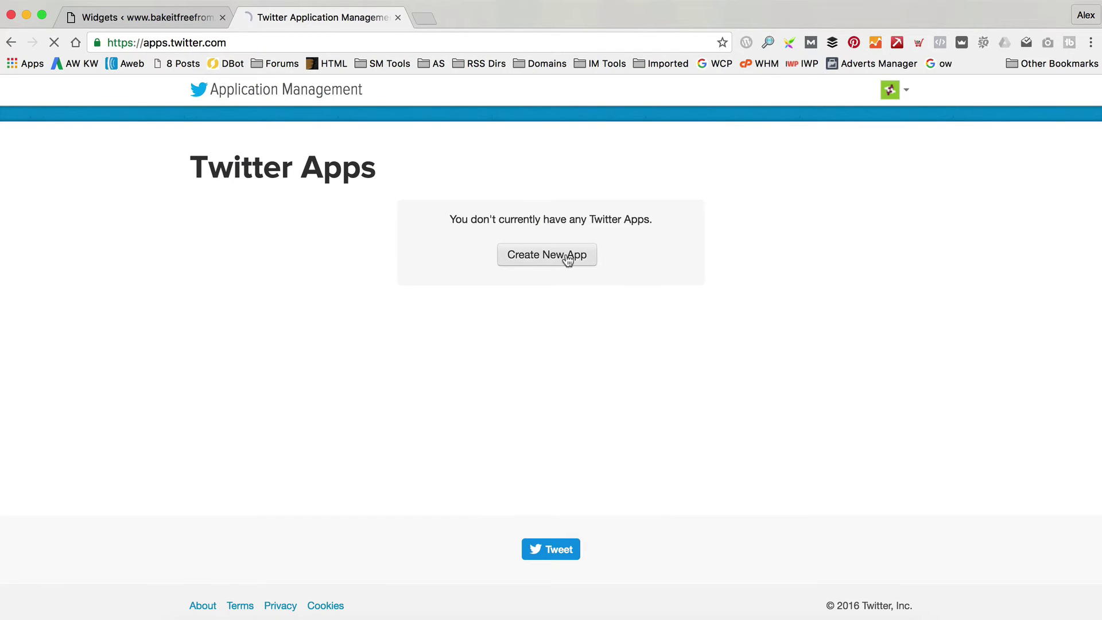
left_click(278, 290)
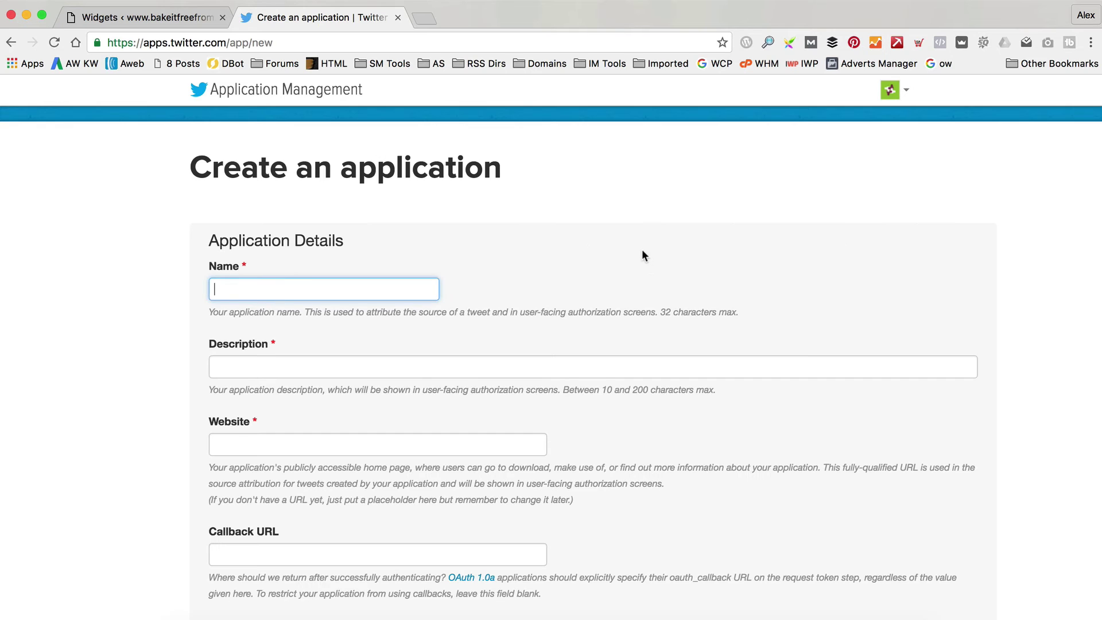
scroll(639, 249, "down", 1)
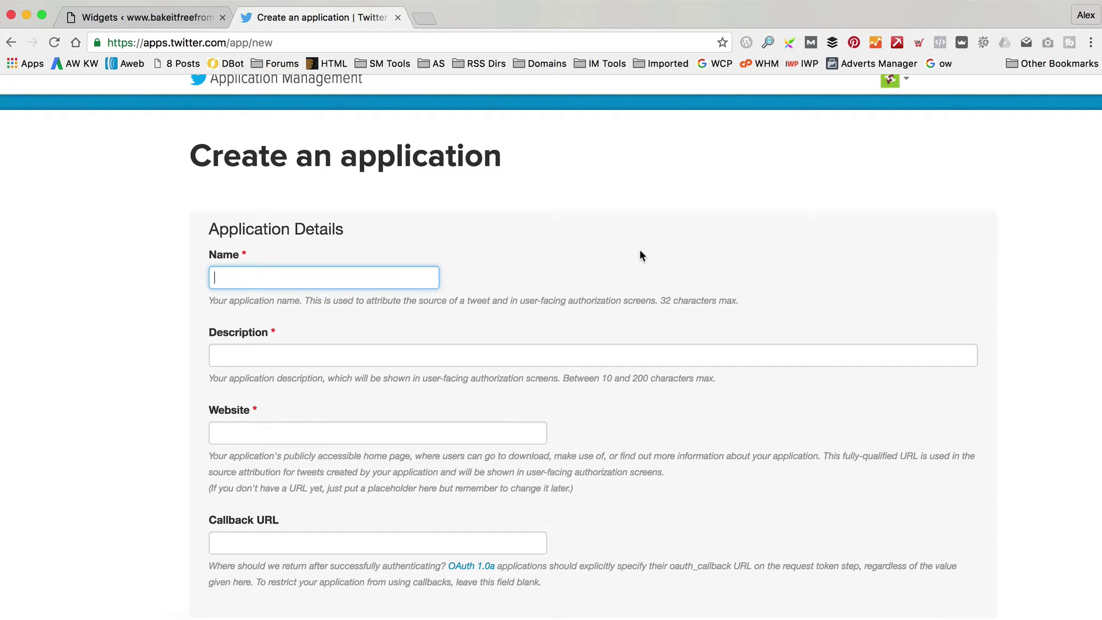
type("W")
key("BackSpace")
type("Bakeitfreefromwebsitetweets")
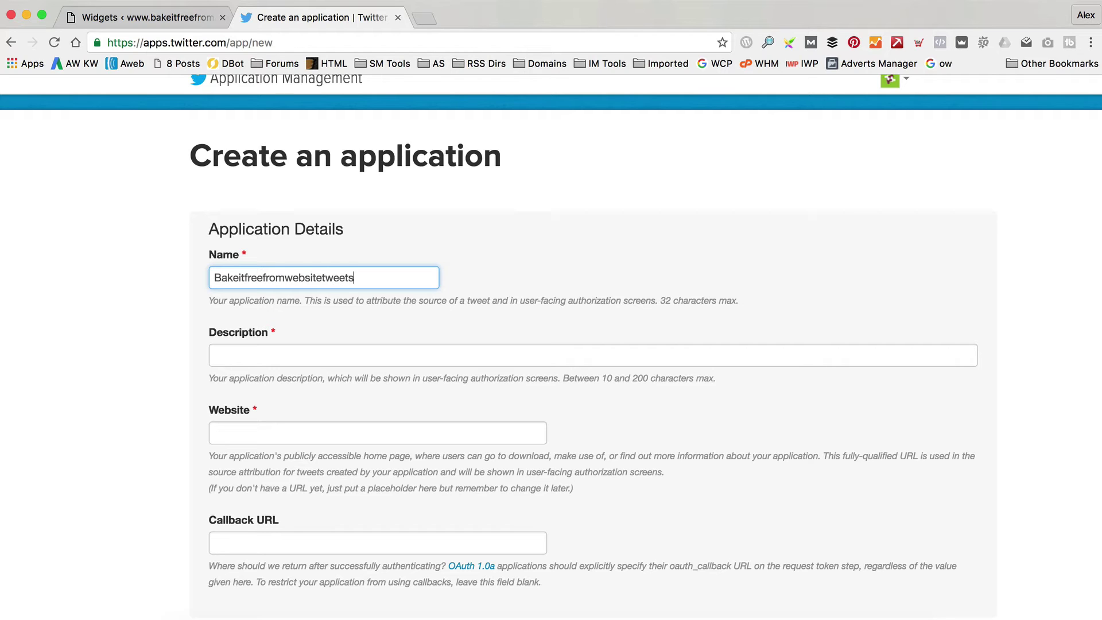
key("Tab")
type("Website Twee")
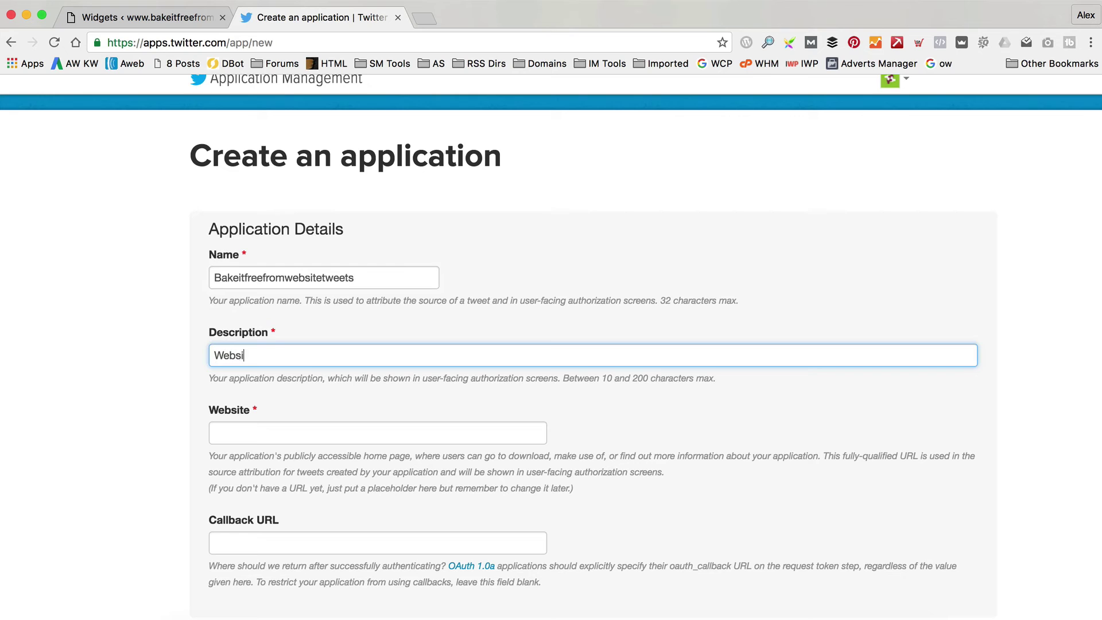
key("Tab")
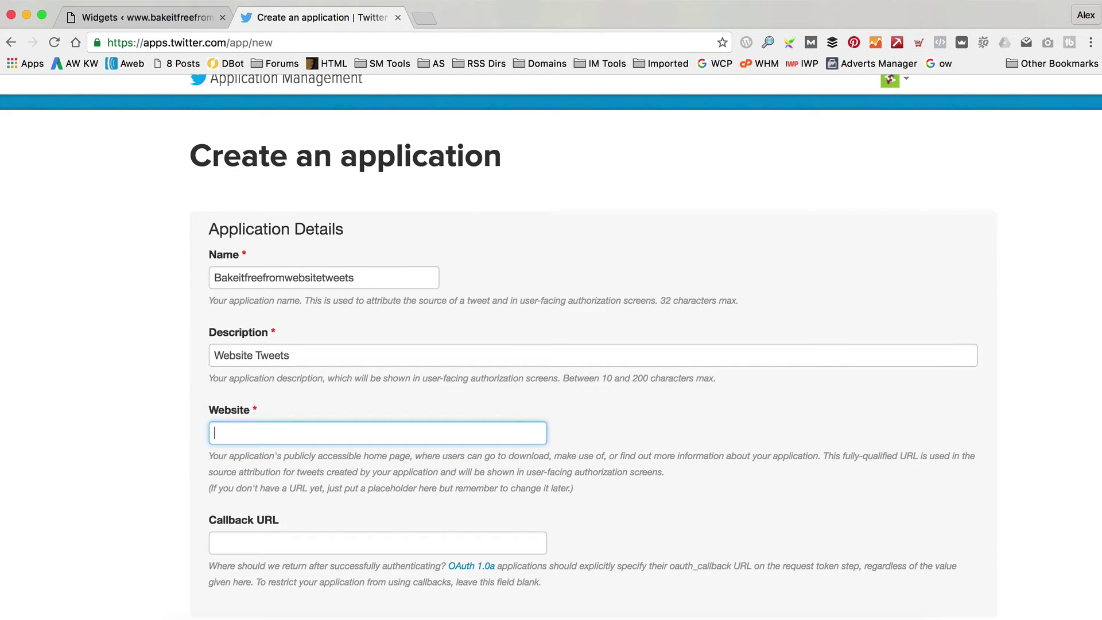
type("www.bakeitfreefrom.com")
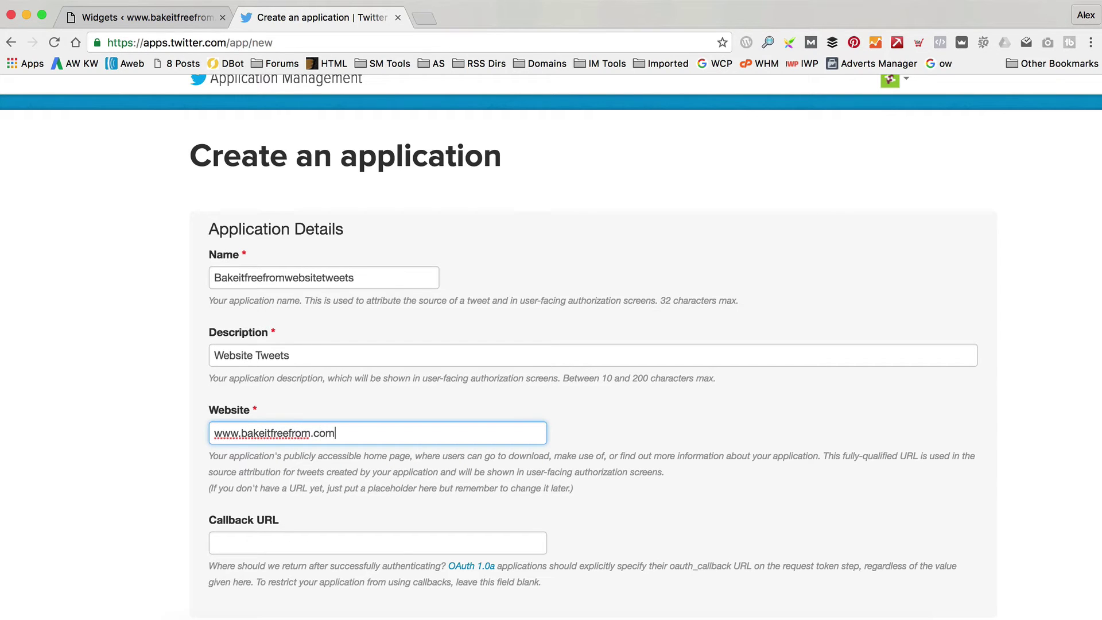
key("Tab")
scroll(357, 442, "down", 5)
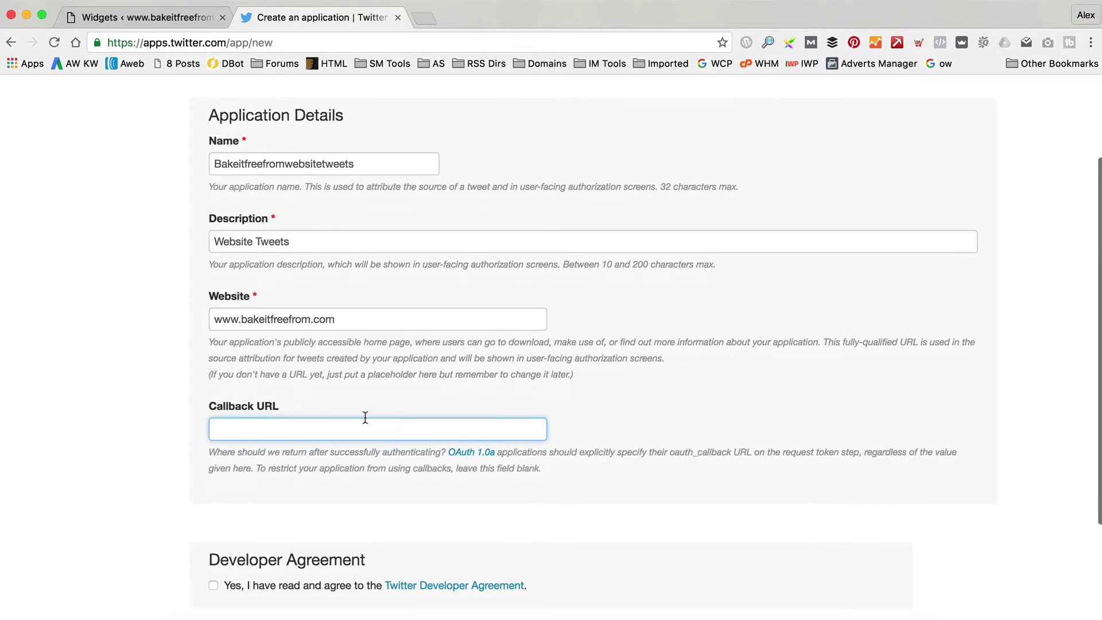
left_click(213, 405)
Submit with 'Create your Twitter application' and review the mobile-phone-required error banner.
left_click(298, 456)
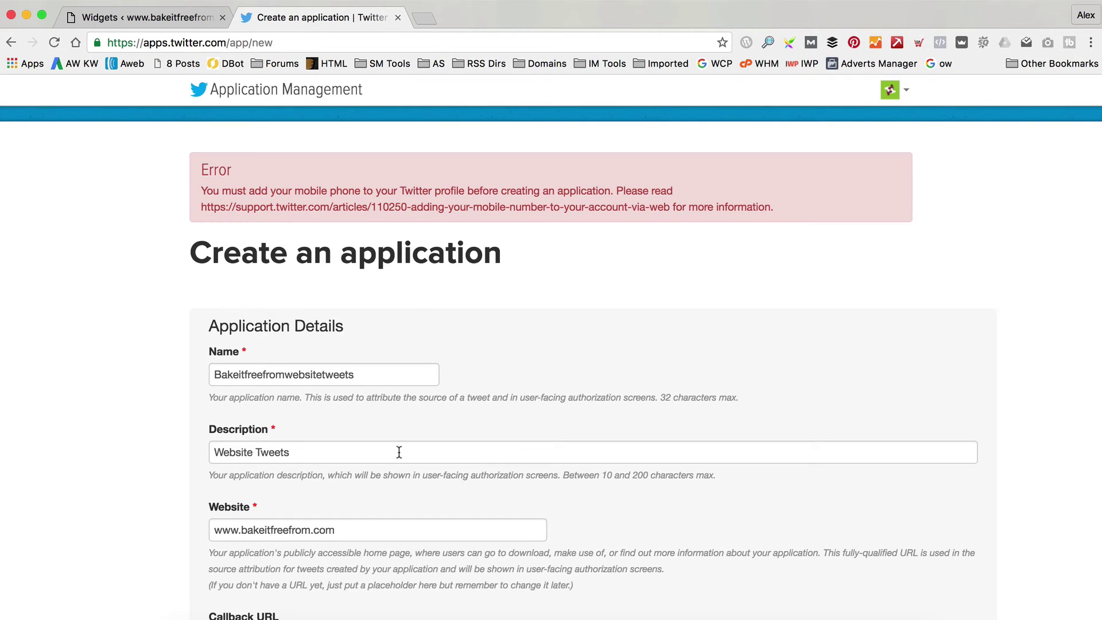
scroll(396, 452, "down", 5)
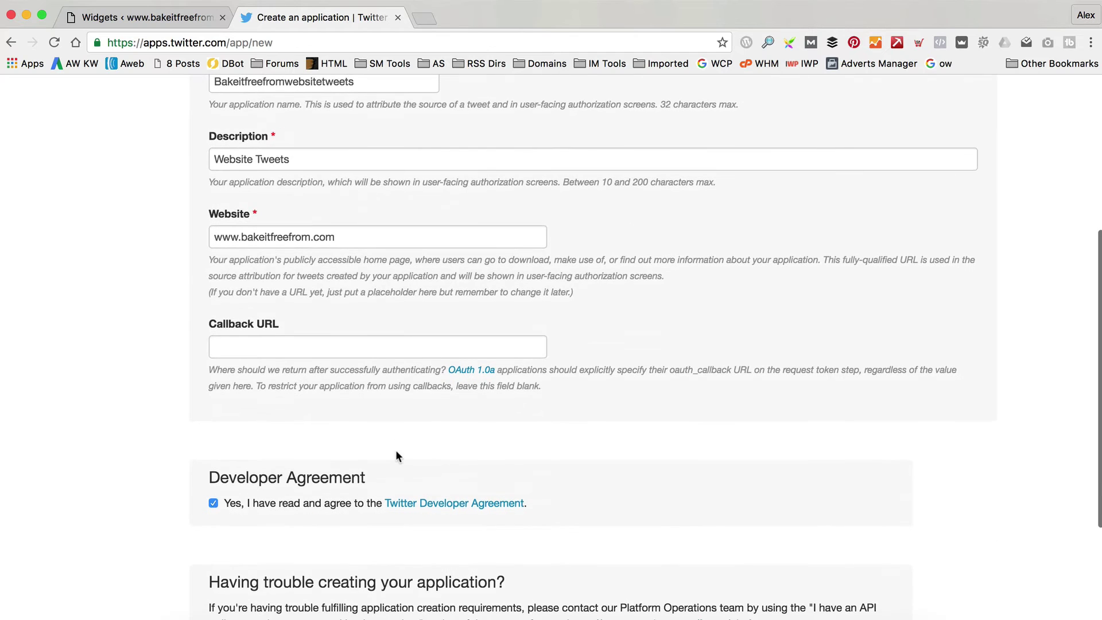
scroll(395, 456, "down", 4)
scroll(394, 454, "up", 9)
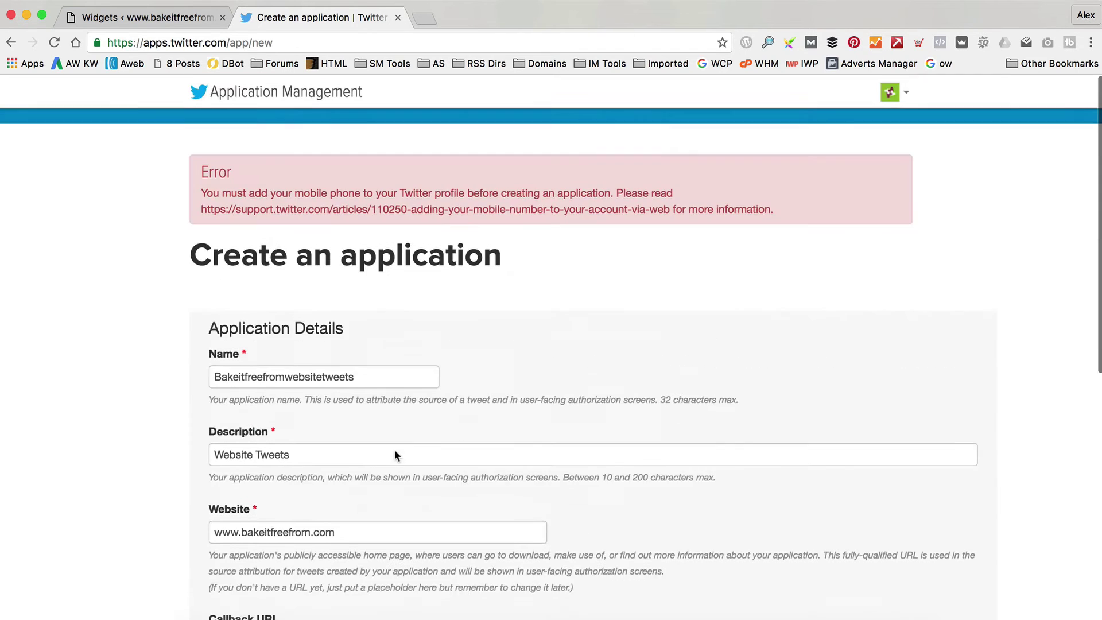
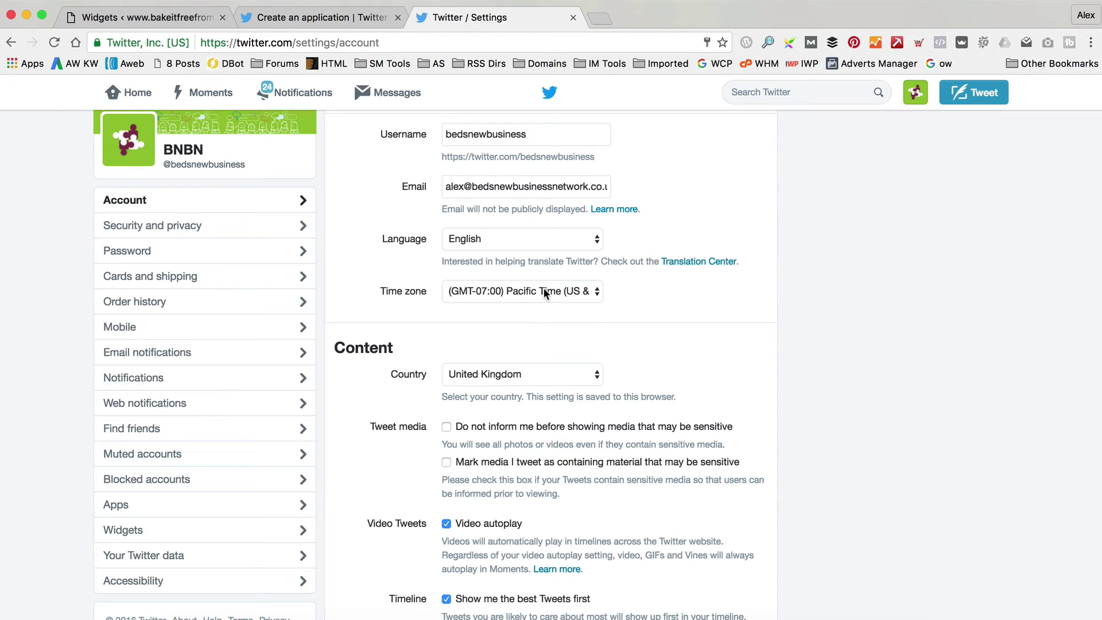
Enter the account's phone number in Twitter's mobile settings and submit it for verification.
scroll(543, 289, "down", 3)
scroll(226, 276, "up", 3)
left_click(181, 209)
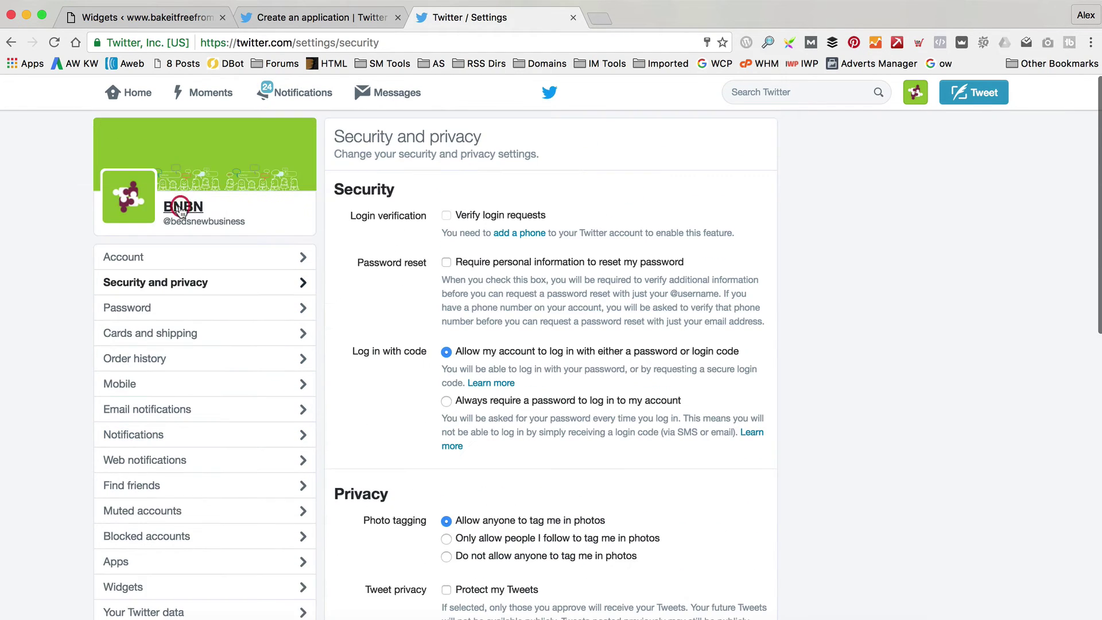
scroll(747, 374, "down", 15)
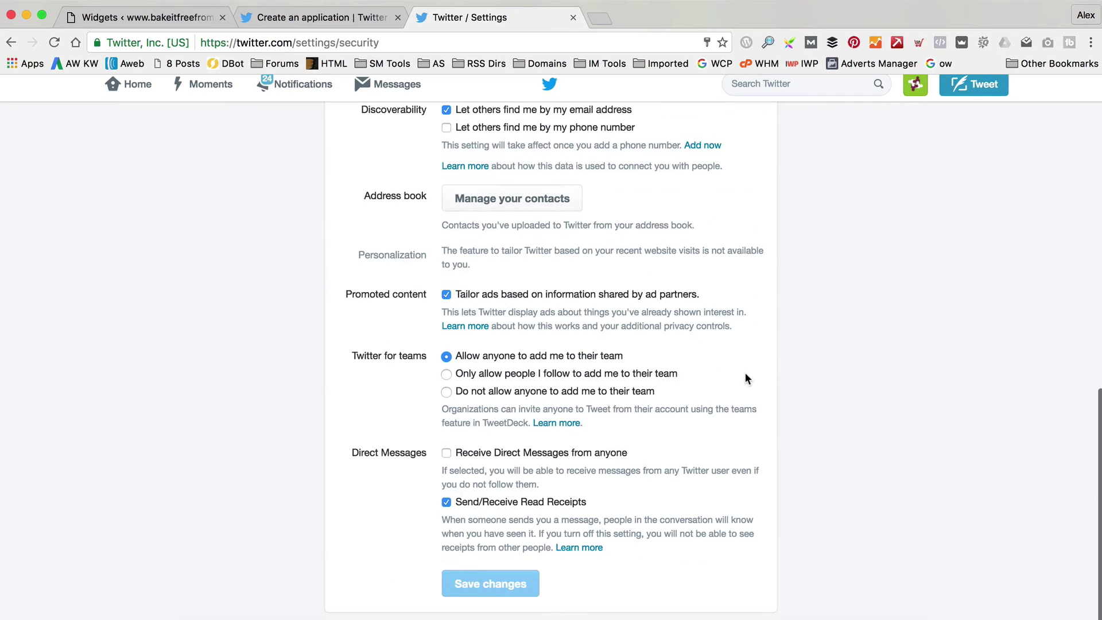
scroll(535, 363, "up", 15)
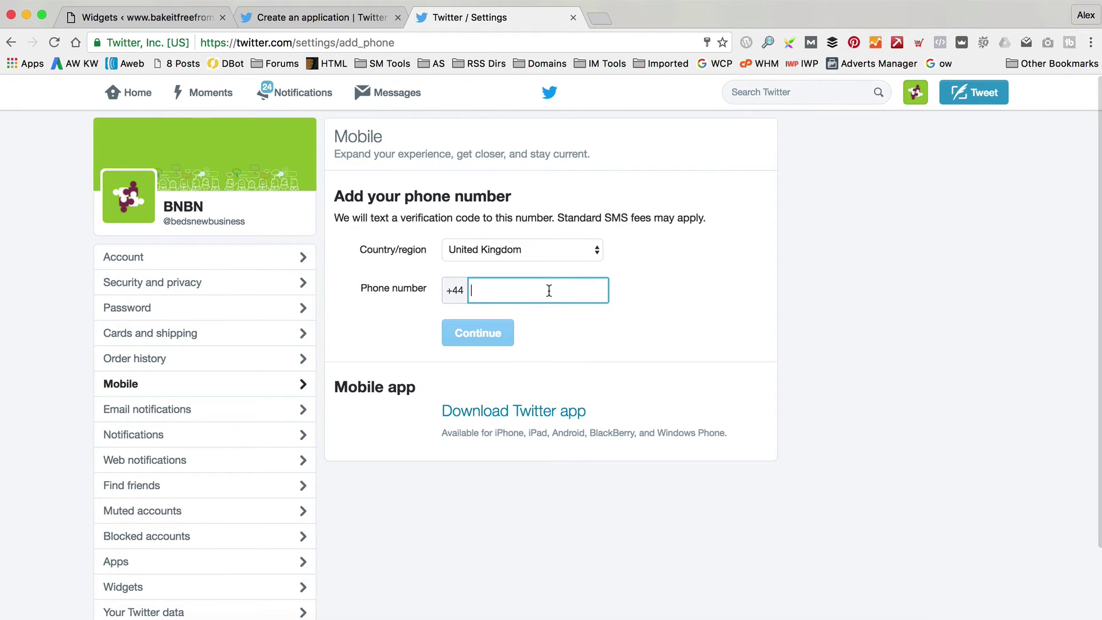
type("78123")
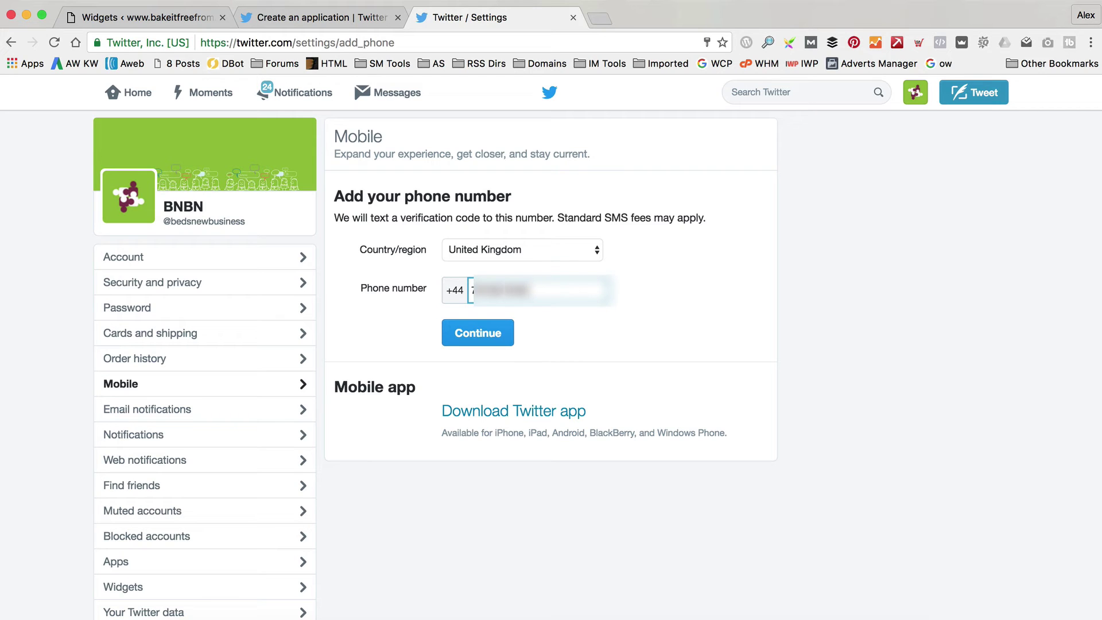
left_click(486, 335)
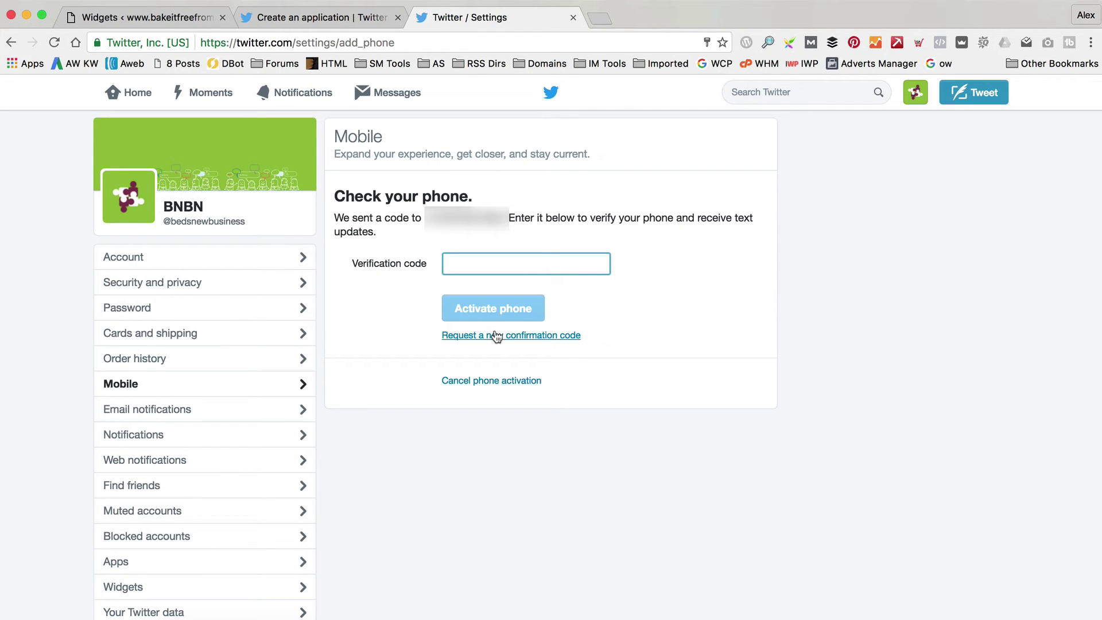
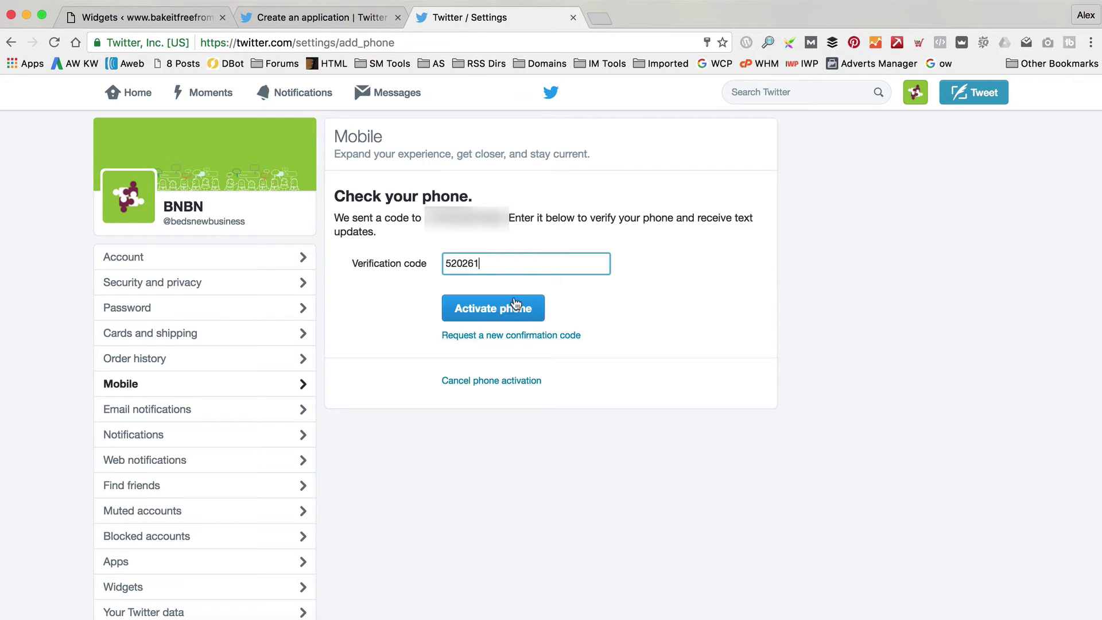
Activate the phone on the Twitter account with the received verification code.
left_click(520, 308)
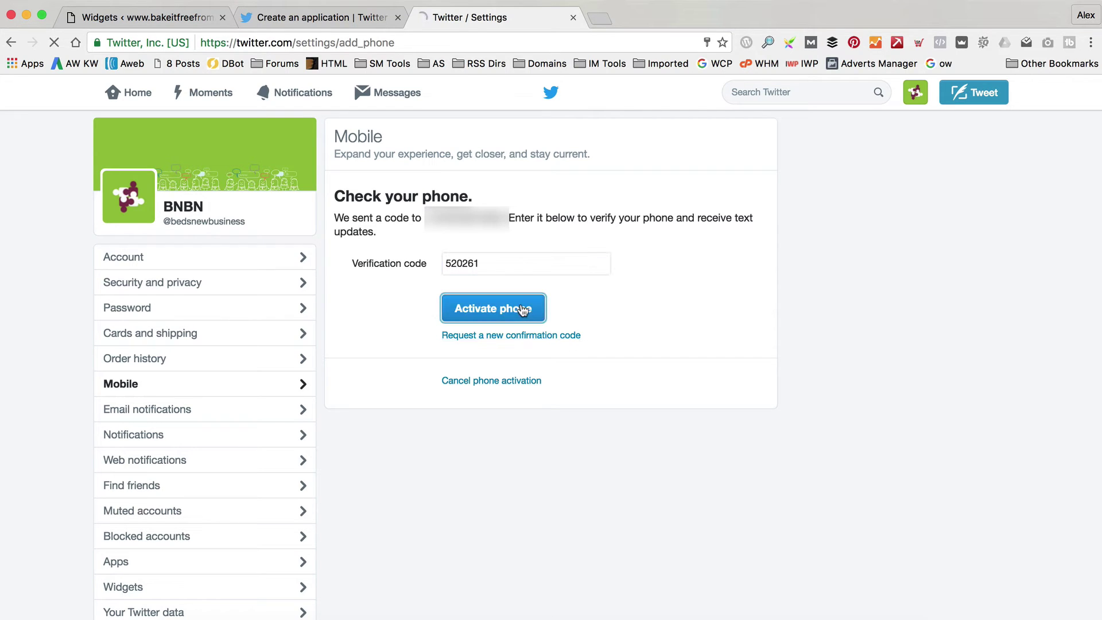
left_click(339, 21)
scroll(411, 339, "down", 10)
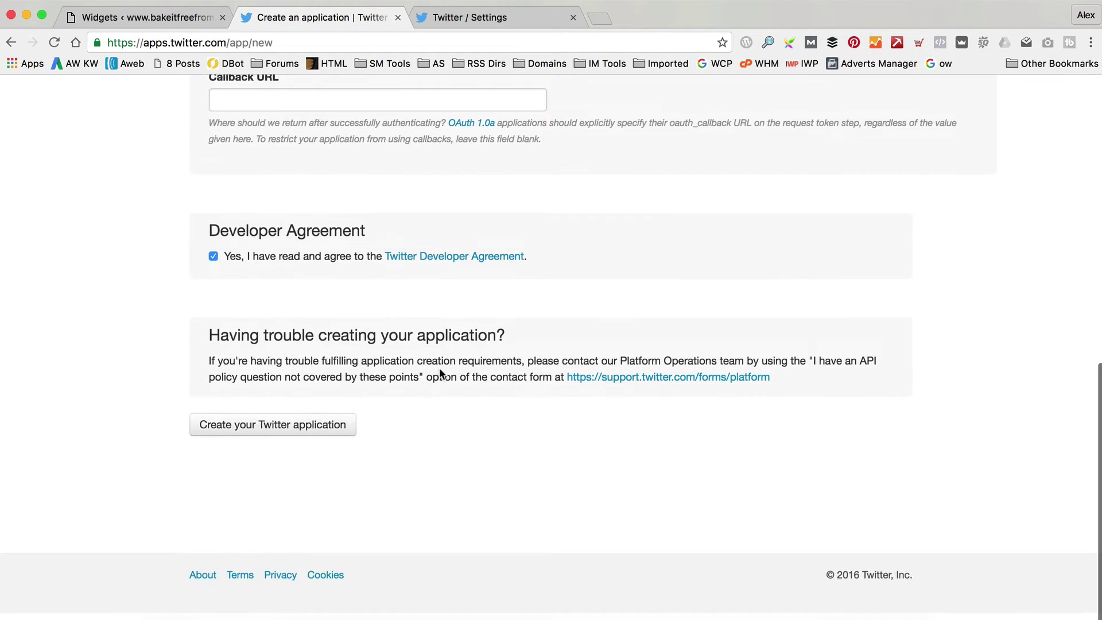
left_click(305, 459)
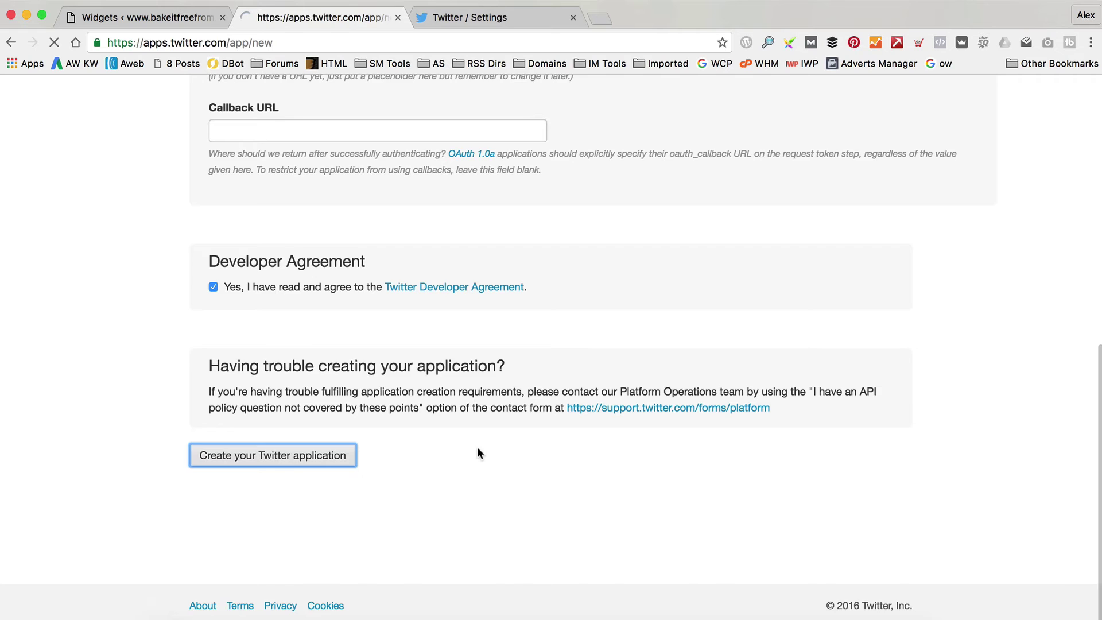
scroll(474, 447, "down", 5)
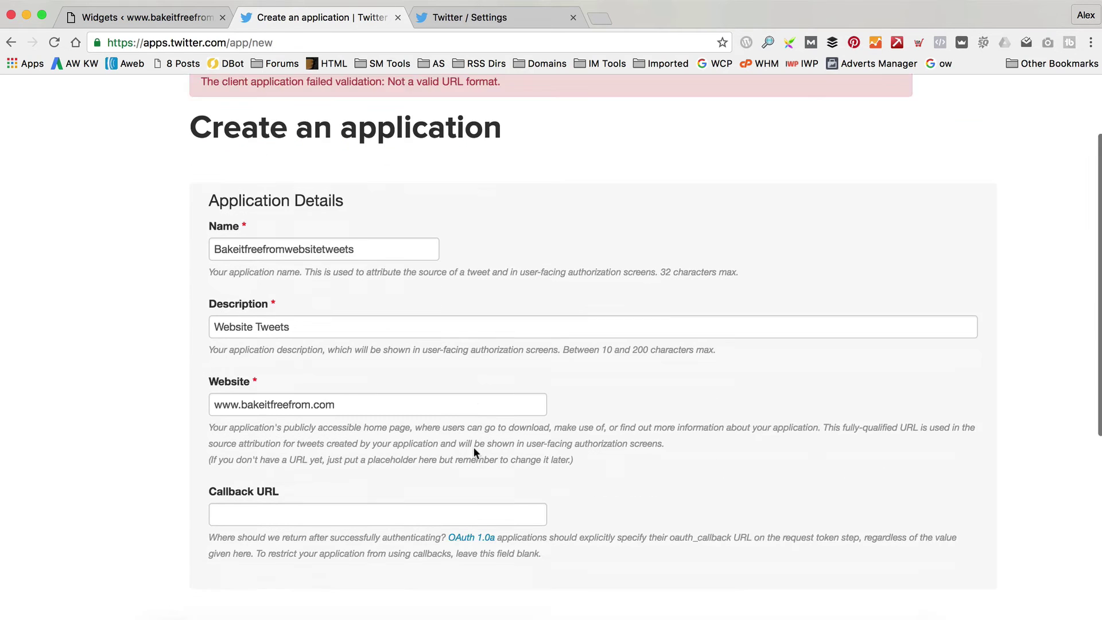
left_click(216, 347)
type("http://")
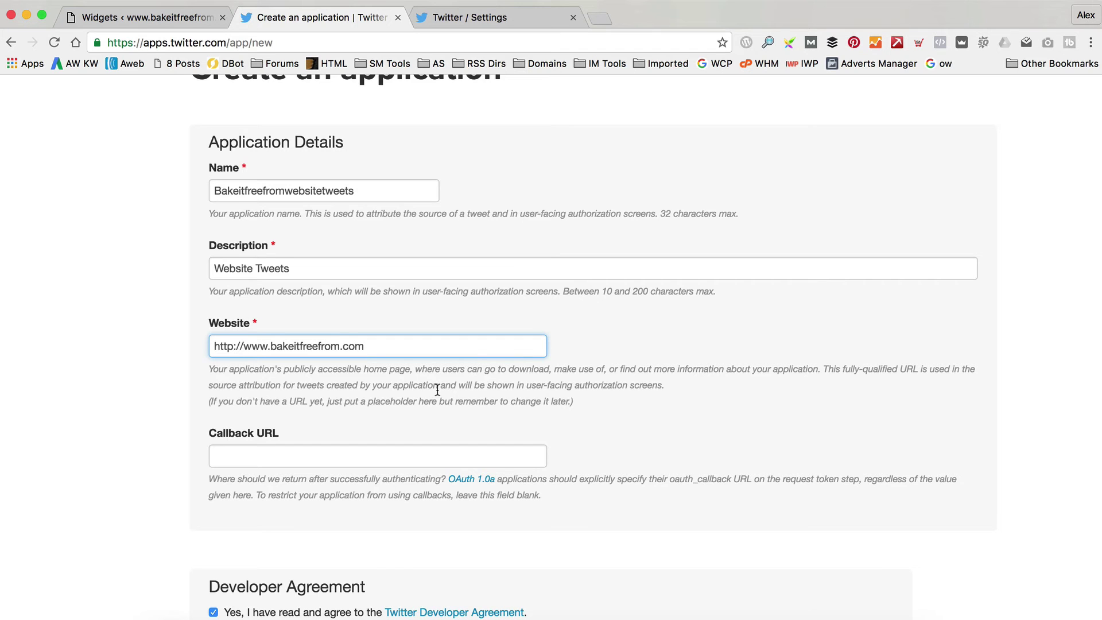
scroll(435, 393, "down", 10)
left_click(342, 453)
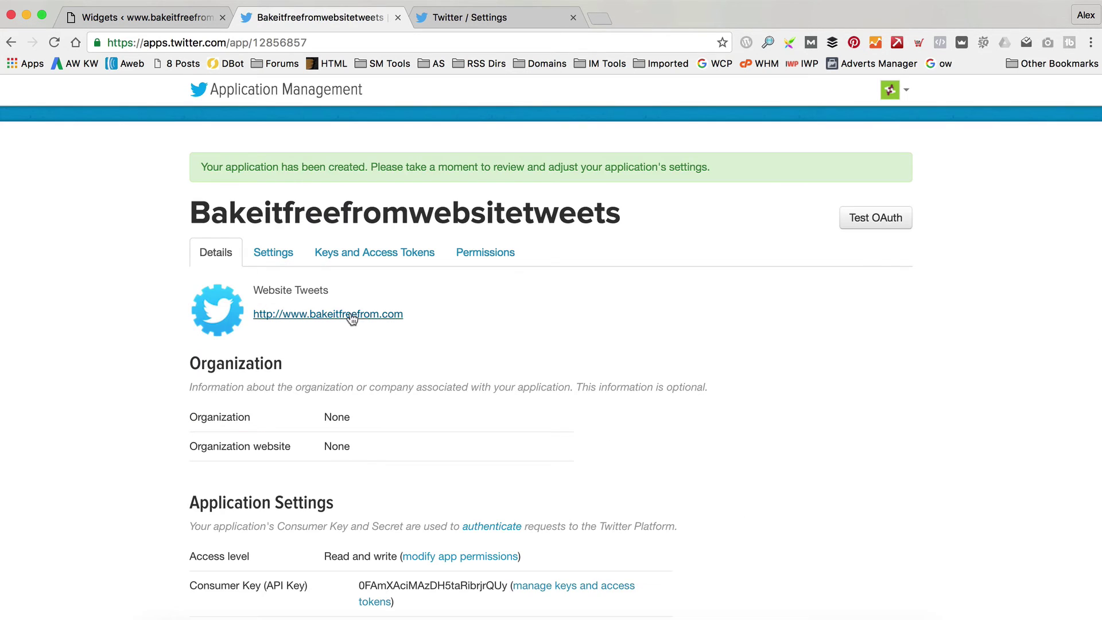
scroll(478, 325, "down", 6)
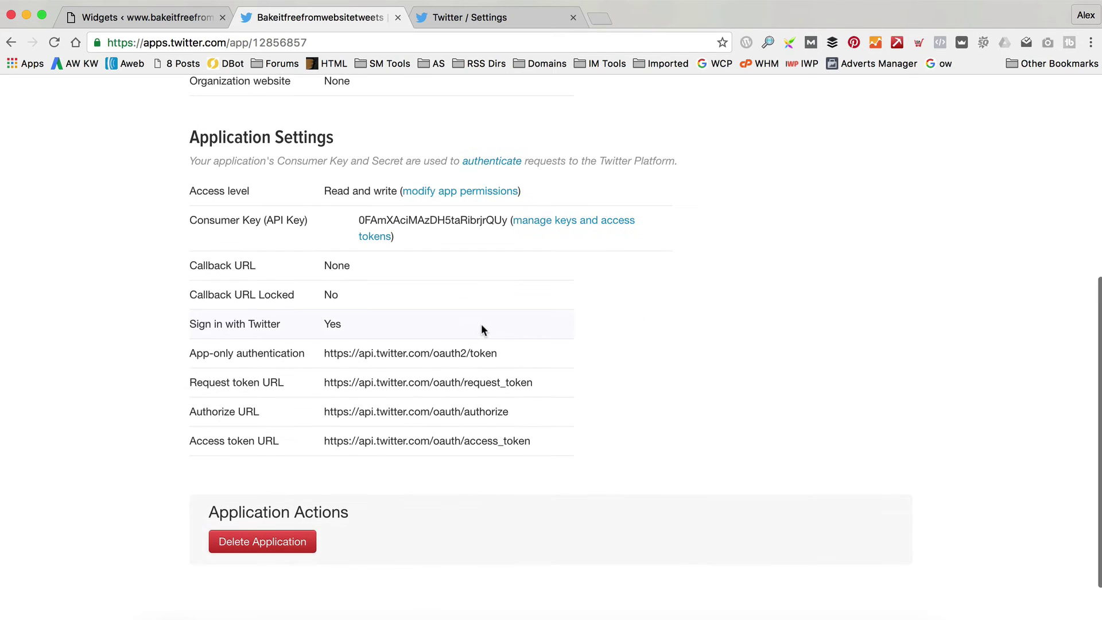
scroll(481, 325, "up", 6)
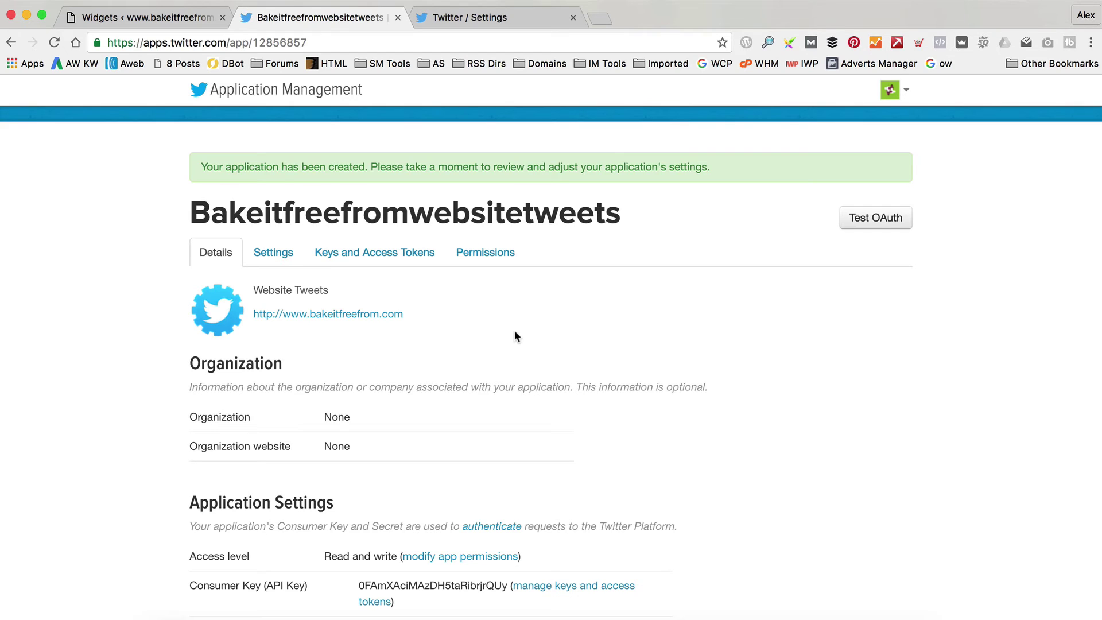
left_click(353, 257)
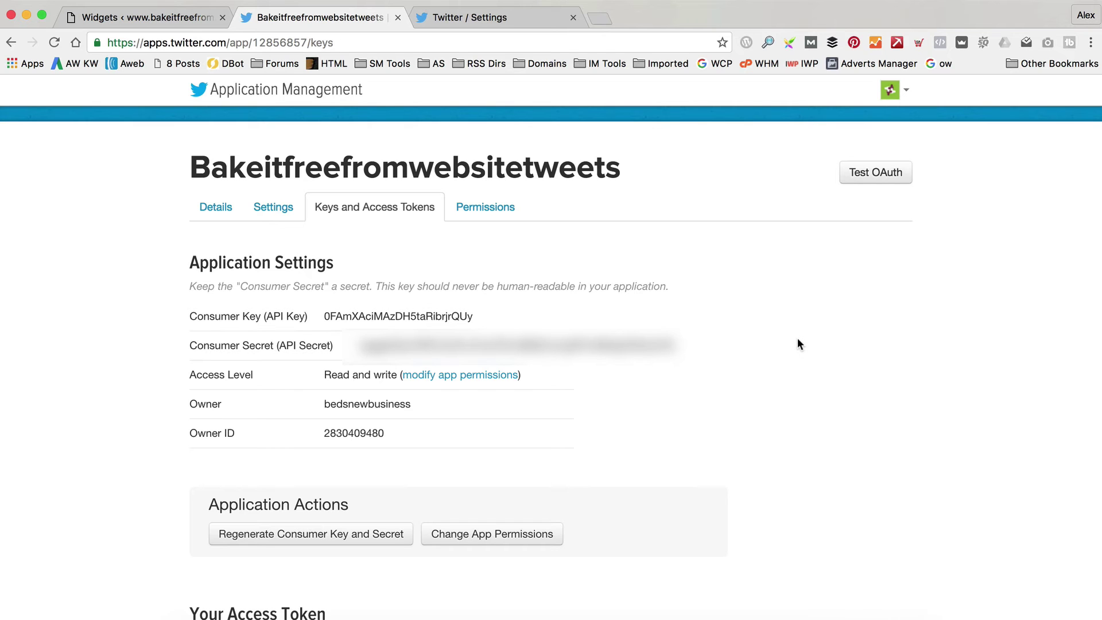
Generate the app's access token and copy its Consumer Key.
scroll(798, 343, "down", 5)
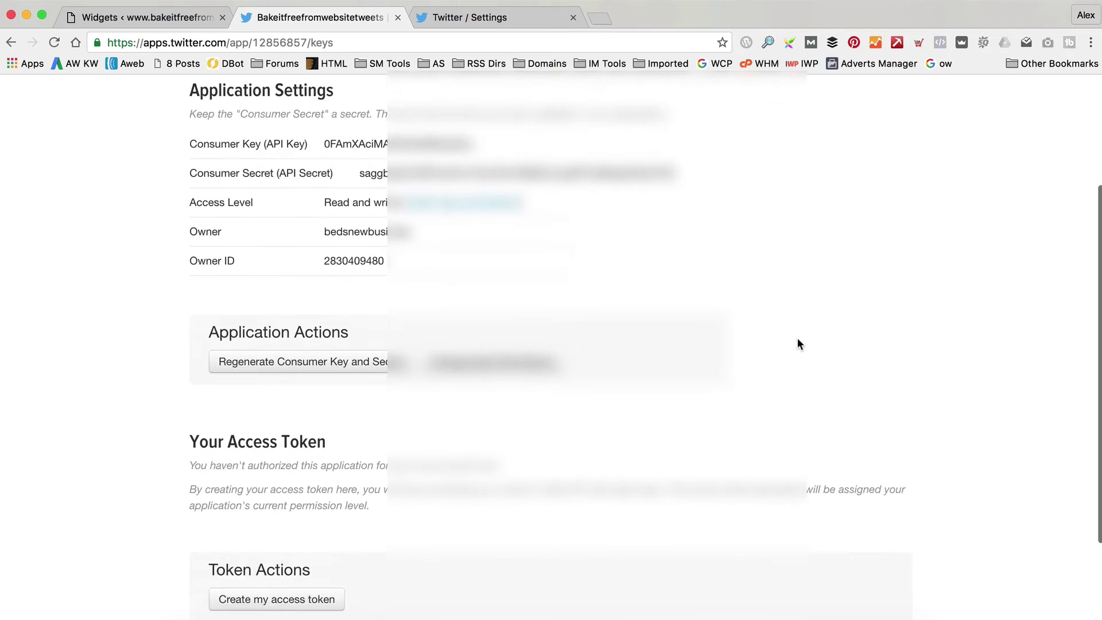
left_click(291, 554)
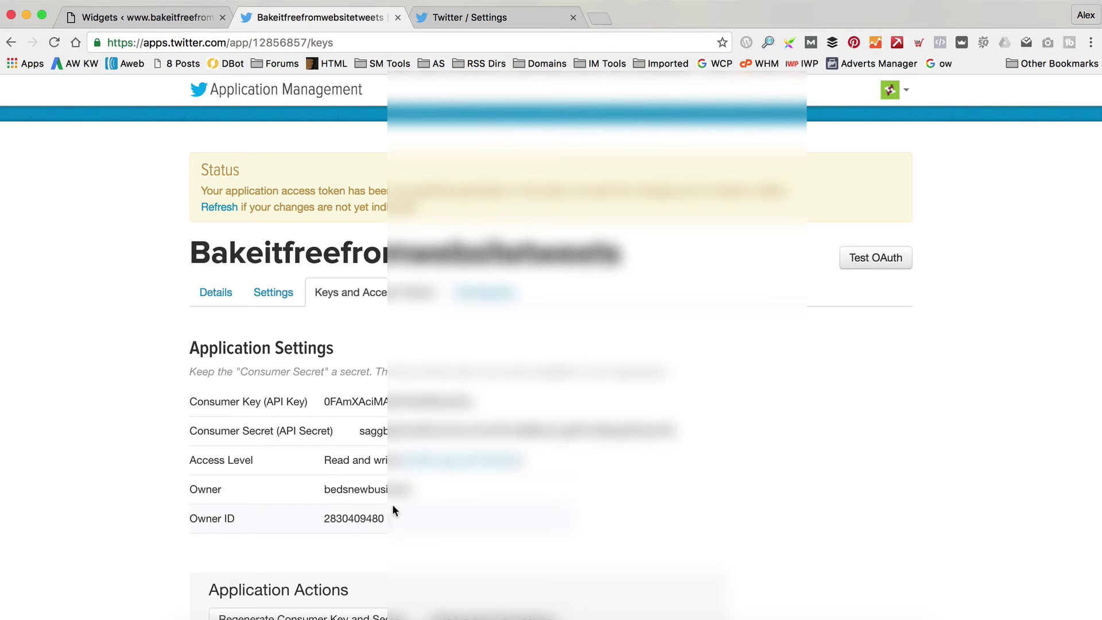
scroll(455, 427, "down", 5)
scroll(449, 427, "up", 5)
scroll(447, 418, "down", 1)
left_click_drag(475, 377, 325, 377)
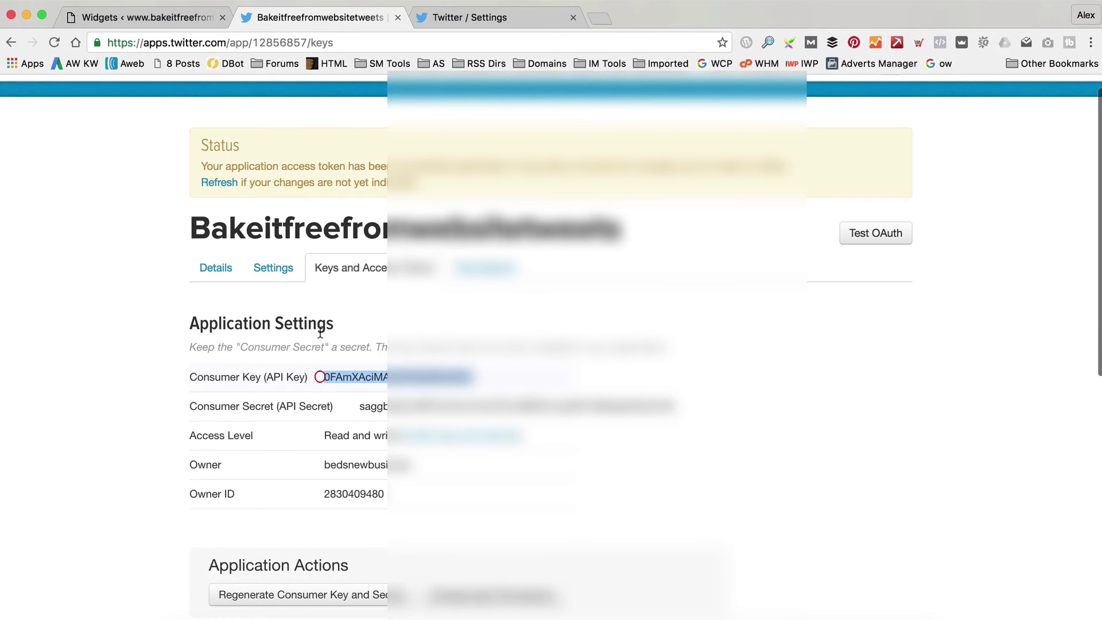
left_click(174, 19)
Paste the Consumer Key into the TweetScroll widget.
left_click(943, 264)
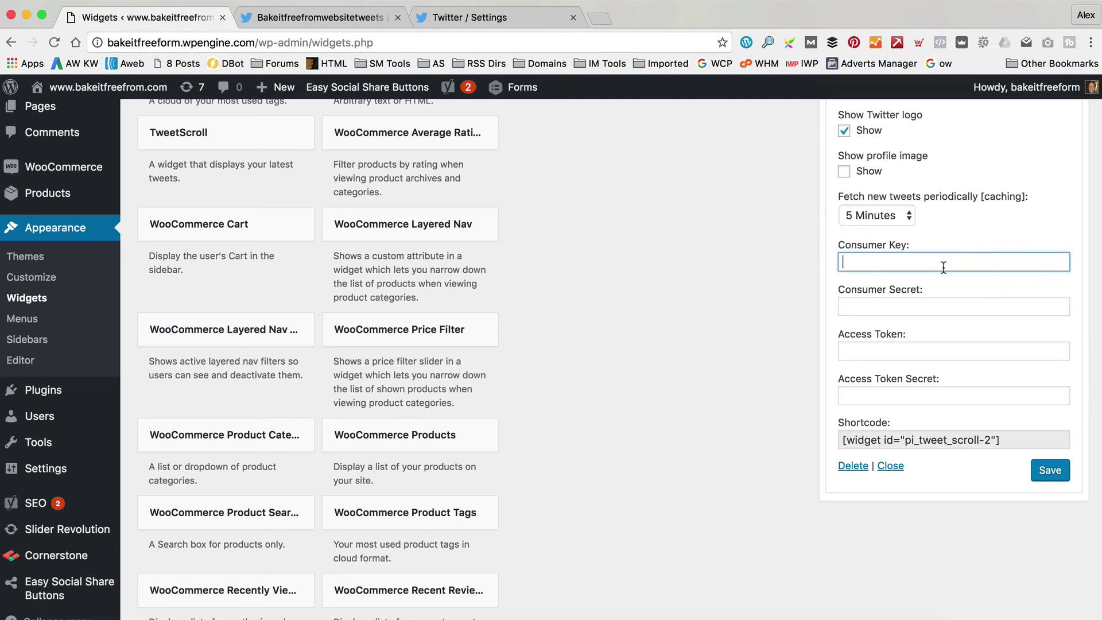
key("super+v")
left_click_drag(870, 259, 804, 255)
left_click(1022, 264)
Copy the app's Consumer Secret and paste it into the TweetScroll widget.
left_click(967, 306)
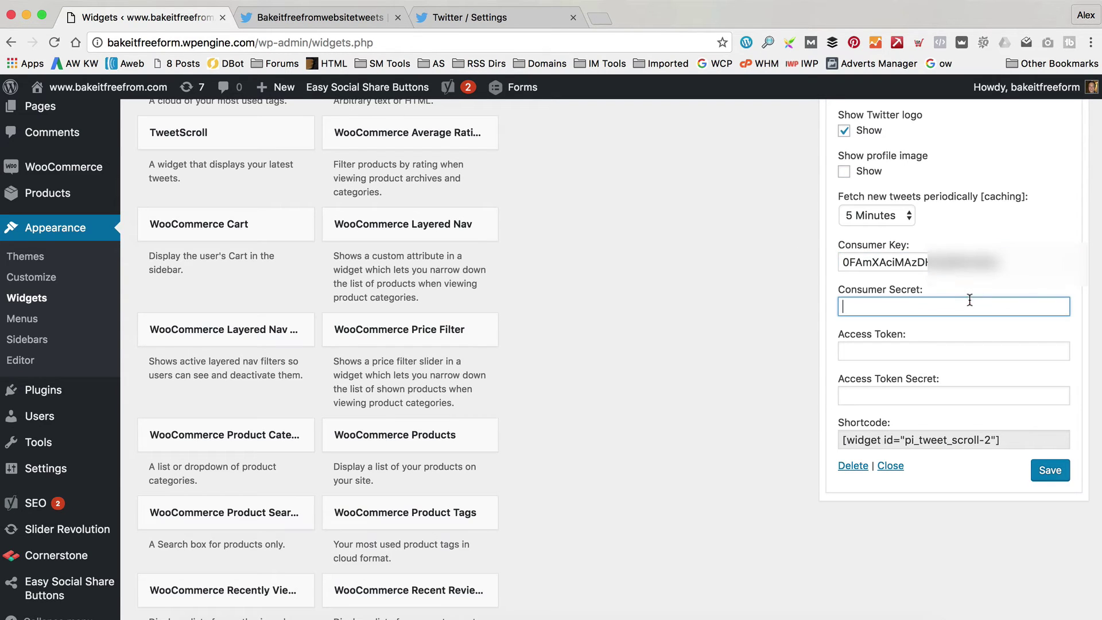
left_click(320, 17)
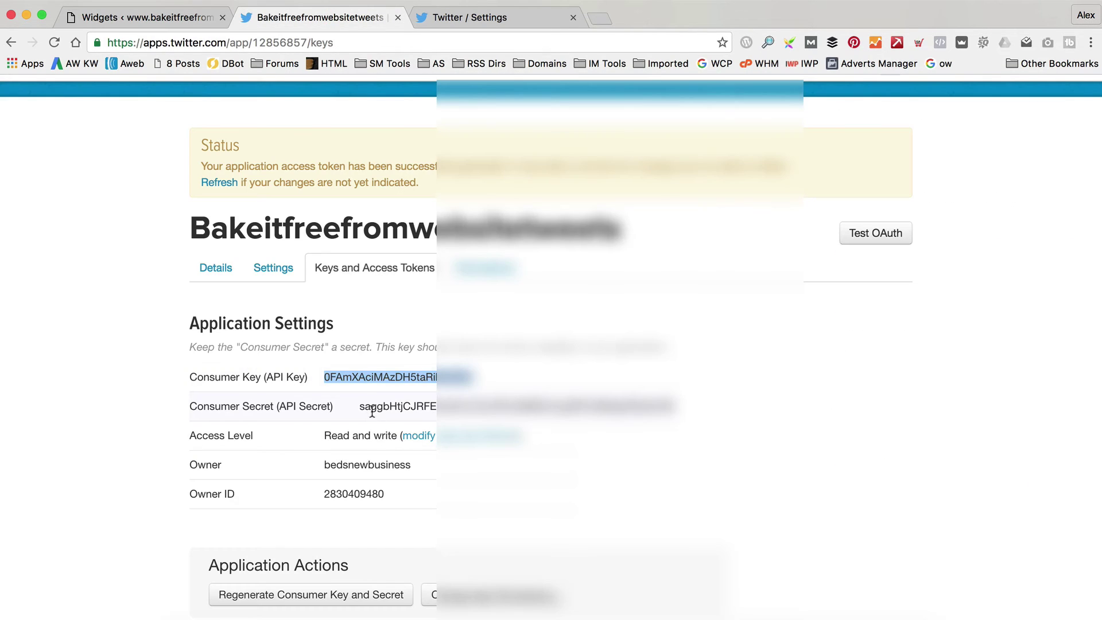
left_click_drag(362, 408, 670, 409)
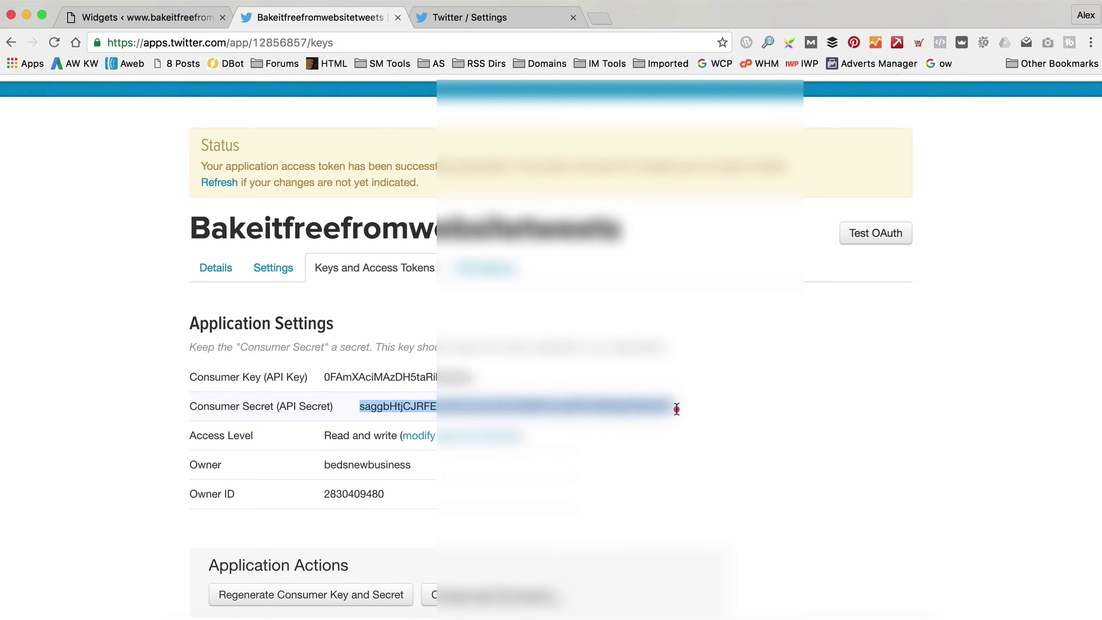
left_click(143, 17)
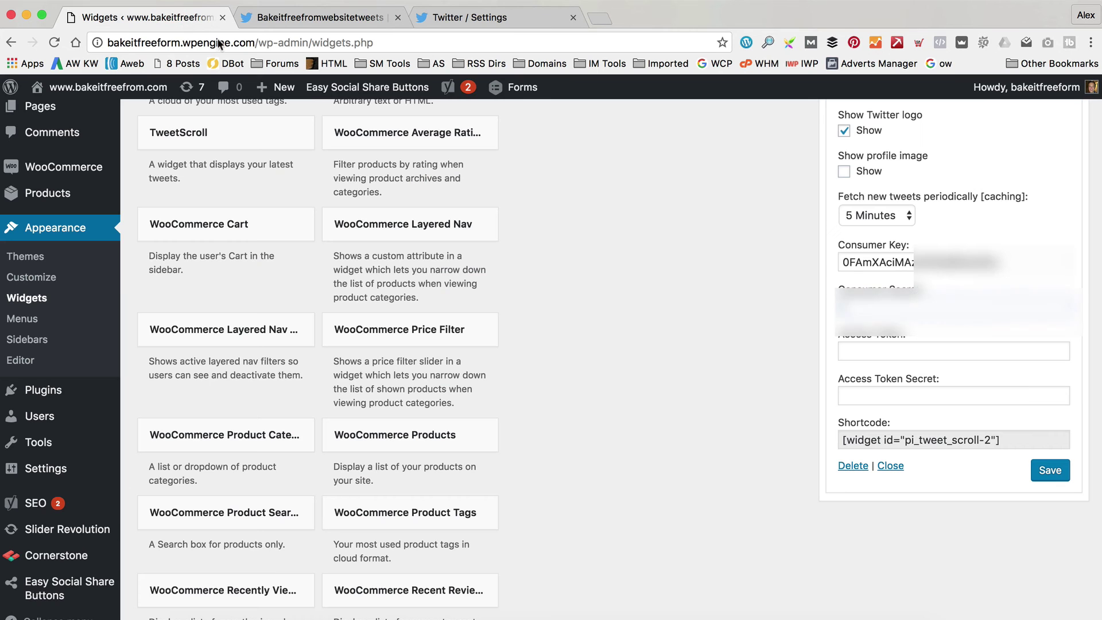
left_click(921, 301)
key("super+v")
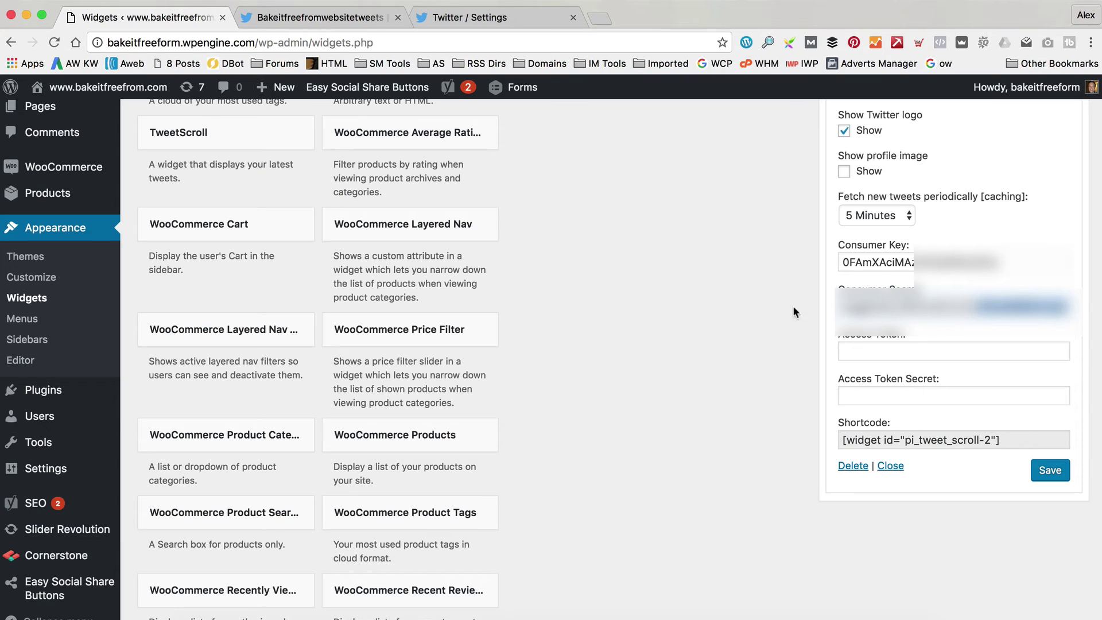
double_click(936, 303)
Close the Twitter account settings page and copy the app's Access Token.
left_click(1012, 351)
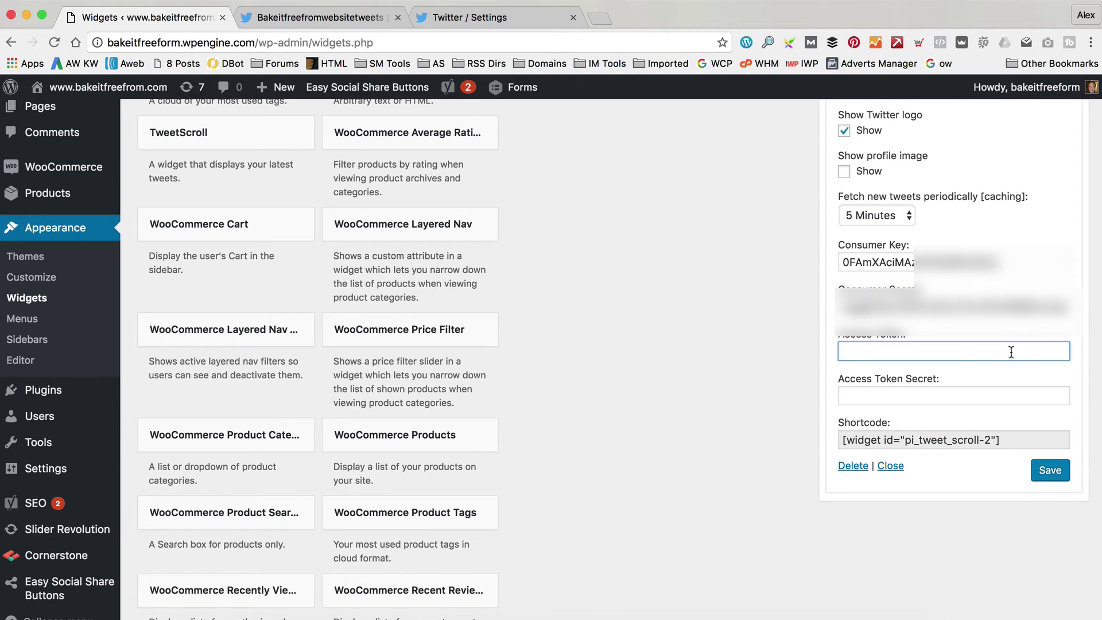
left_click(316, 17)
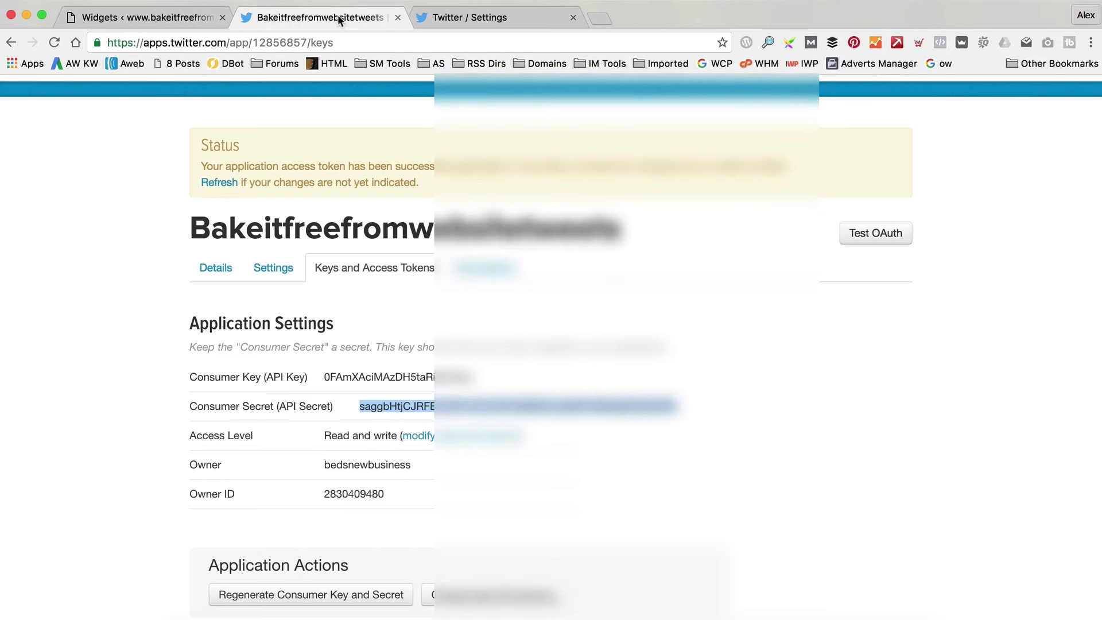
left_click(573, 17)
scroll(576, 328, "down", 2)
scroll(575, 328, "down", 7)
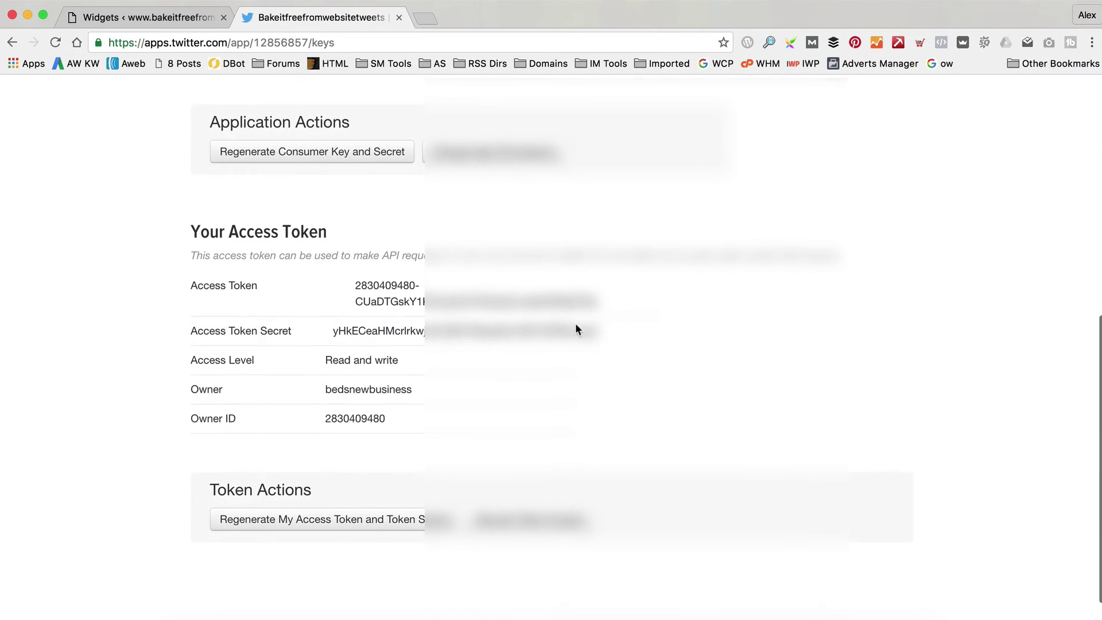
left_click_drag(601, 298, 359, 281)
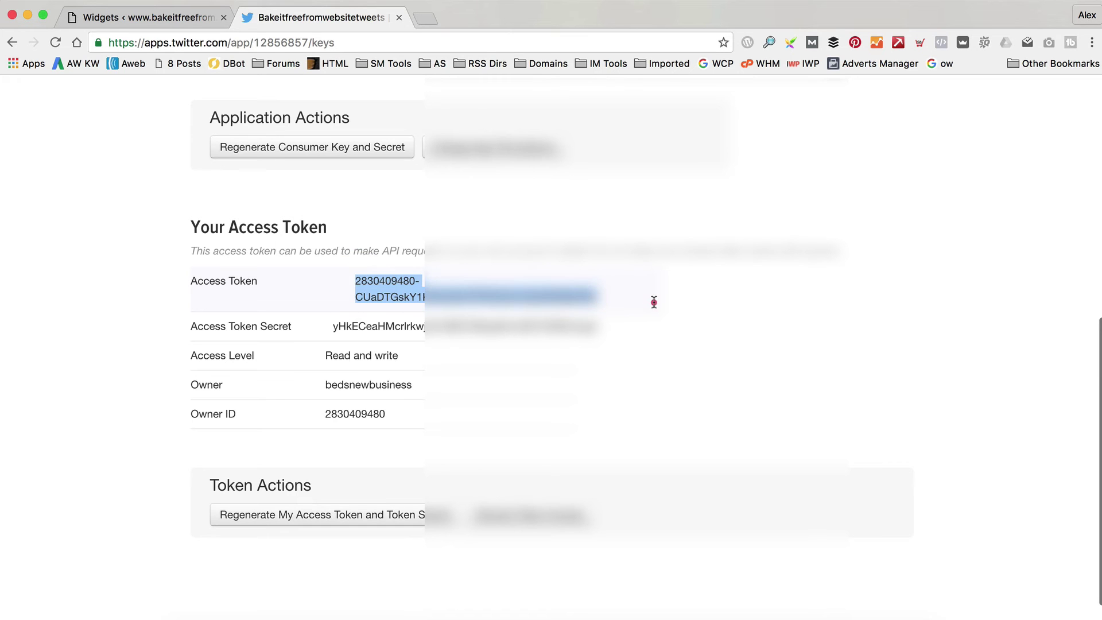
Fill the widget's Access Token and Access Token Secret from the Twitter keys page.
left_click(188, 18)
key("ctrl+v")
left_click(922, 395)
left_click(321, 18)
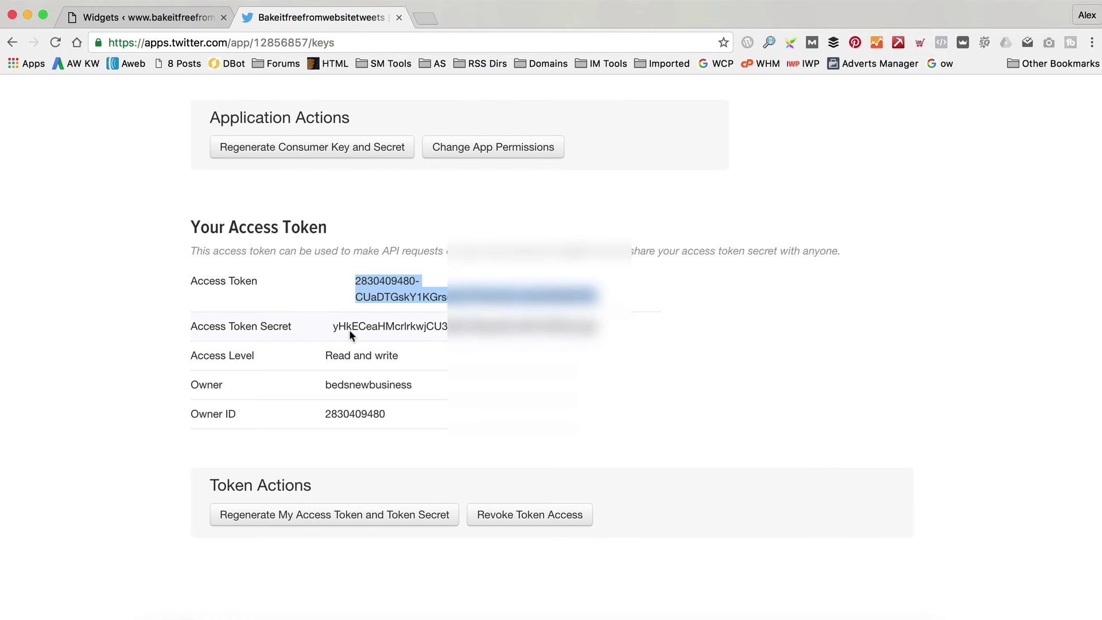
left_click_drag(334, 326, 689, 320)
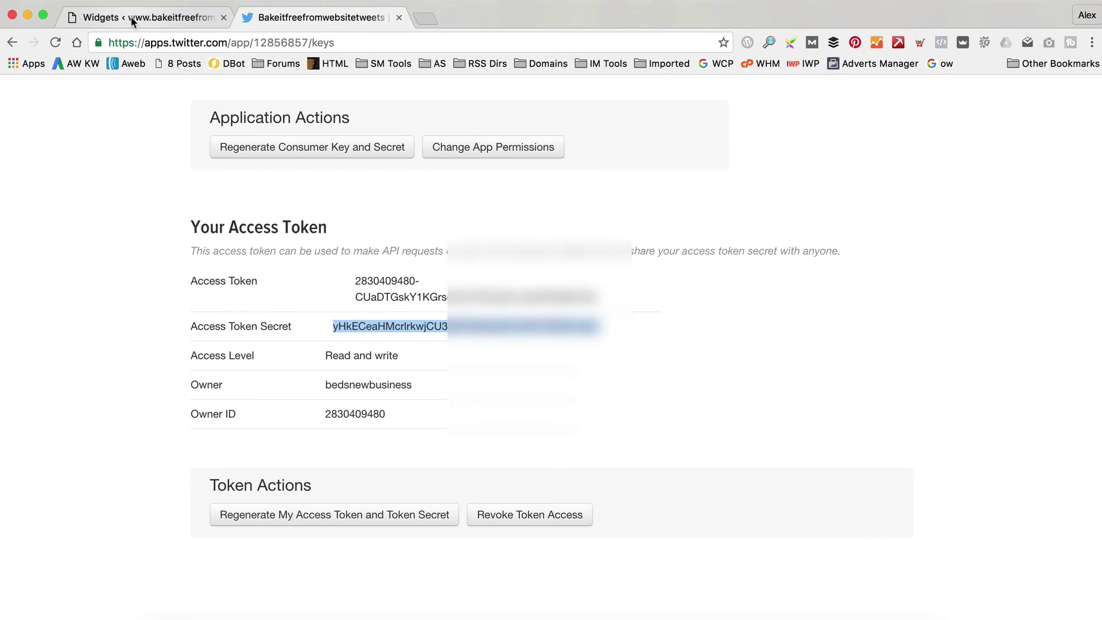
left_click(132, 18)
key("super+v")
key("super+a")
left_click(547, 399)
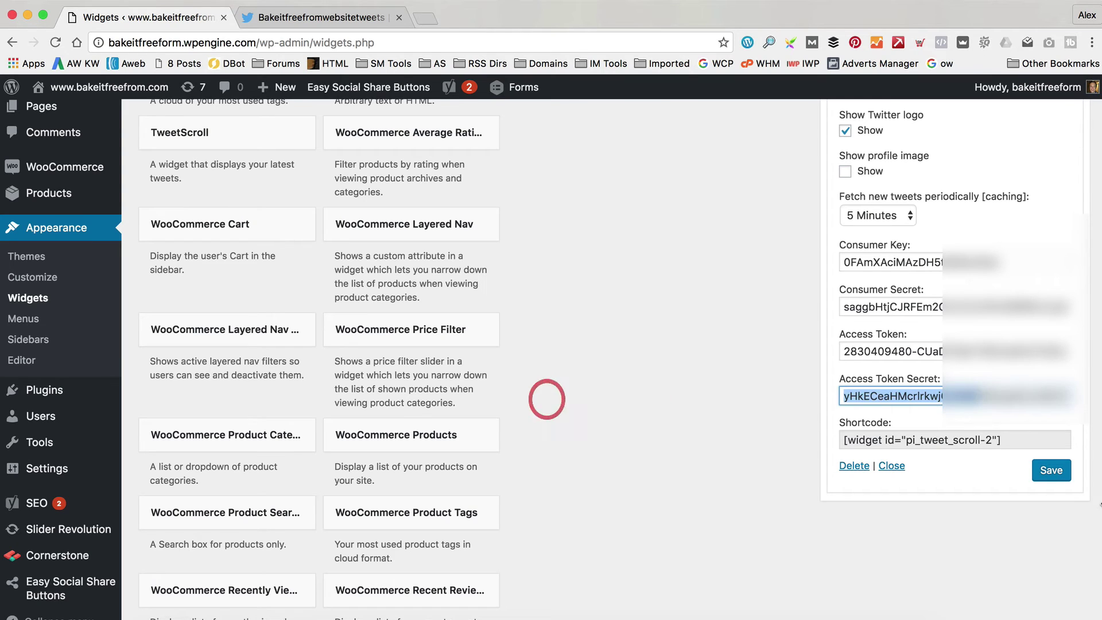
Save the TweetScroll widget and copy its shortcode.
left_click(1051, 470)
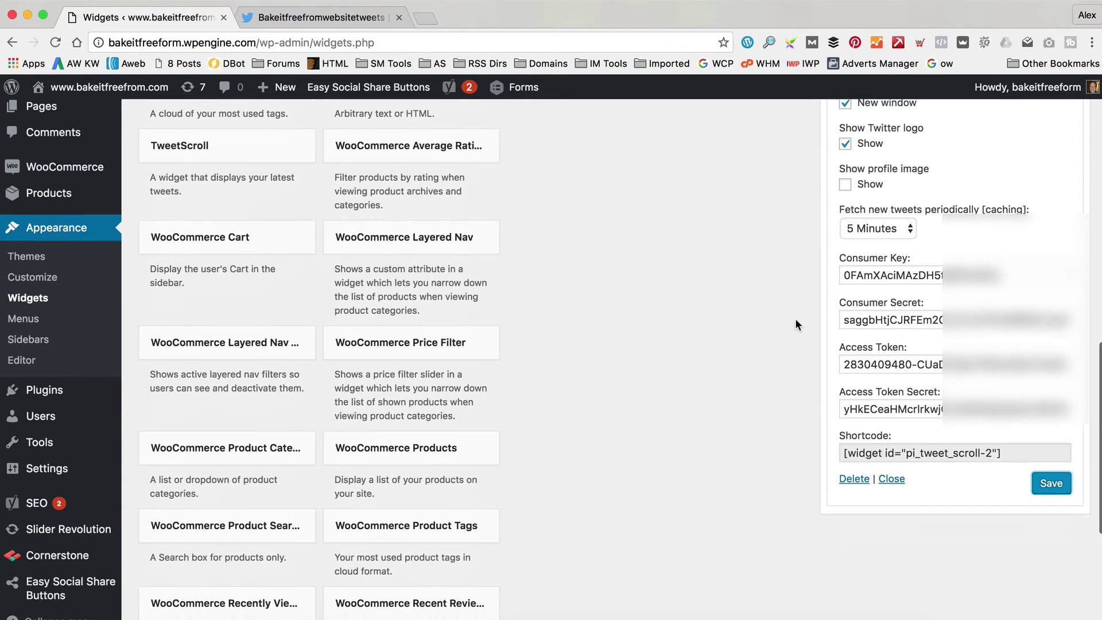
scroll(795, 324, "down", 1)
left_click(899, 439)
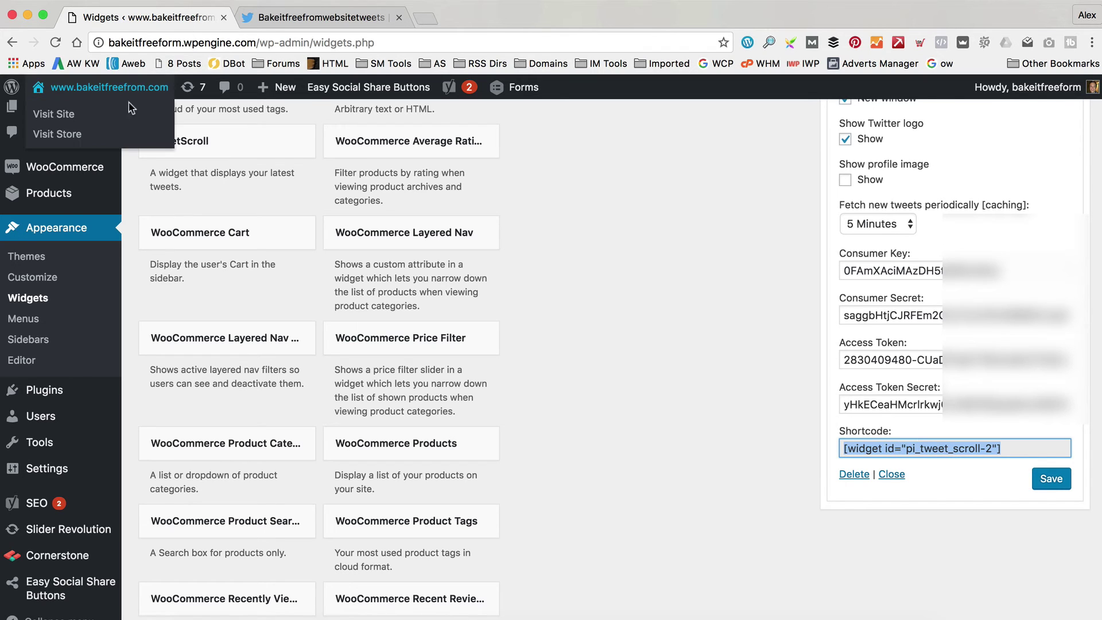
Visit the live homepage, check the cake kits section, and open it in Cornerstone.
left_click(127, 112)
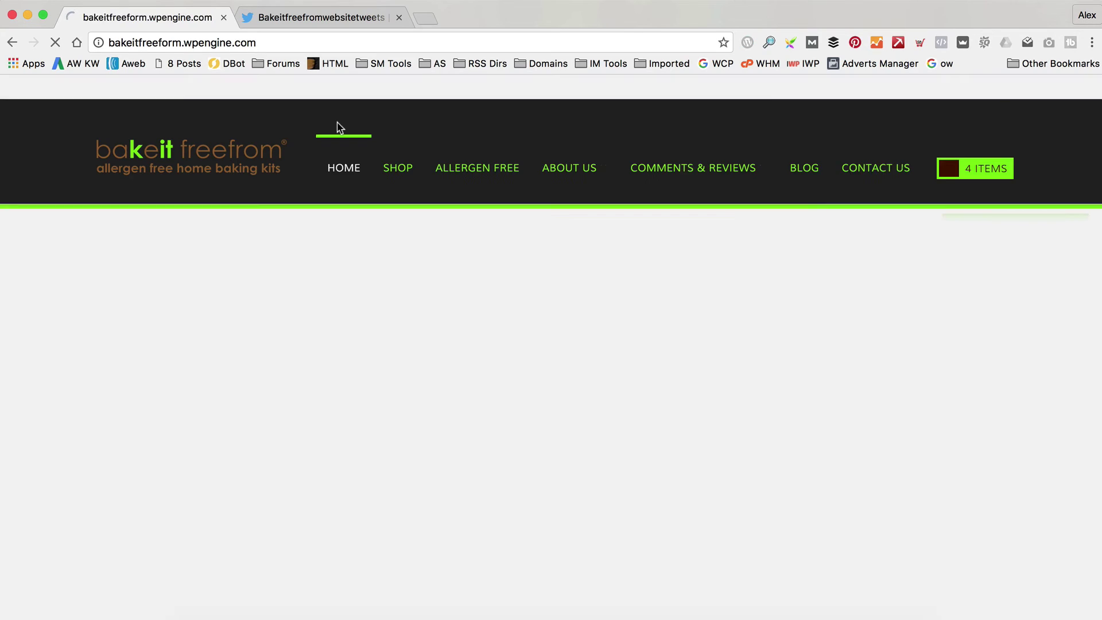
scroll(471, 227, "down", 15)
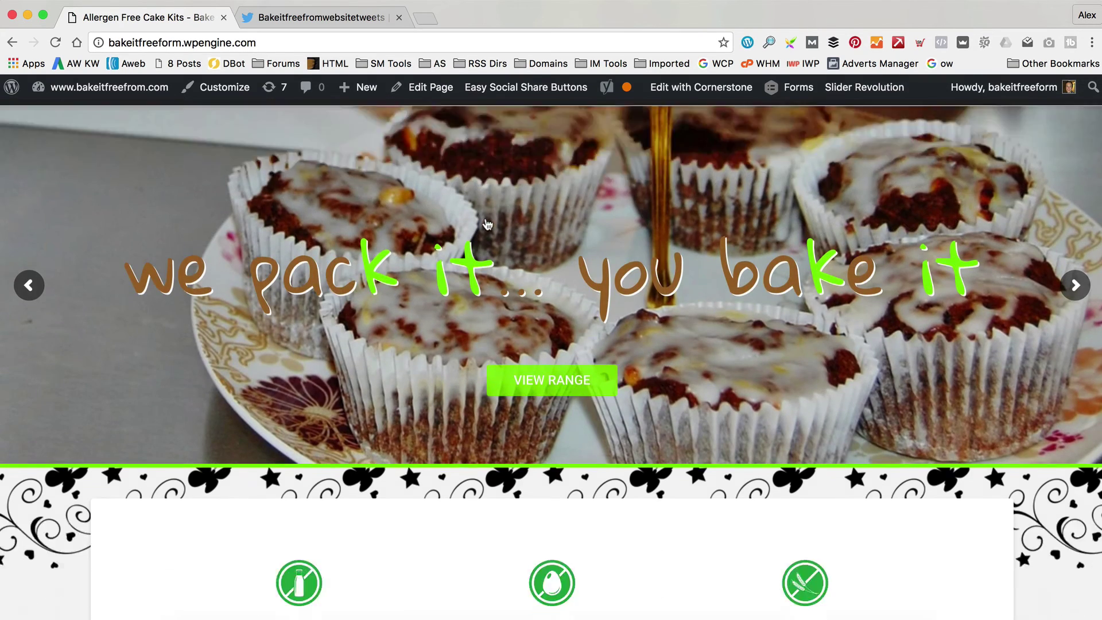
scroll(498, 226, "down", 5)
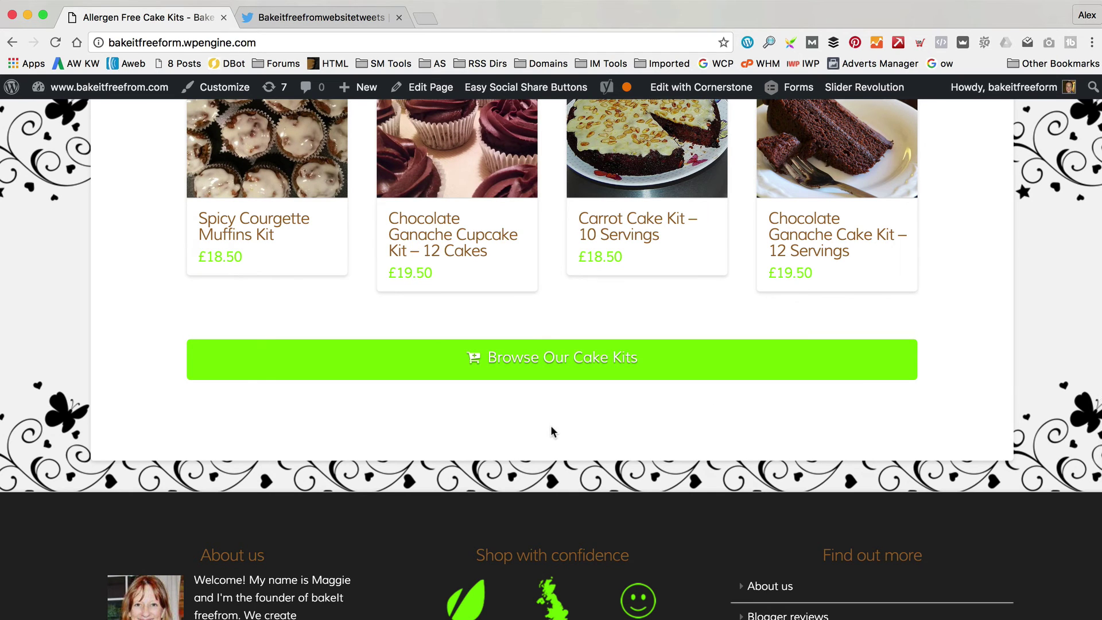
left_click(702, 87)
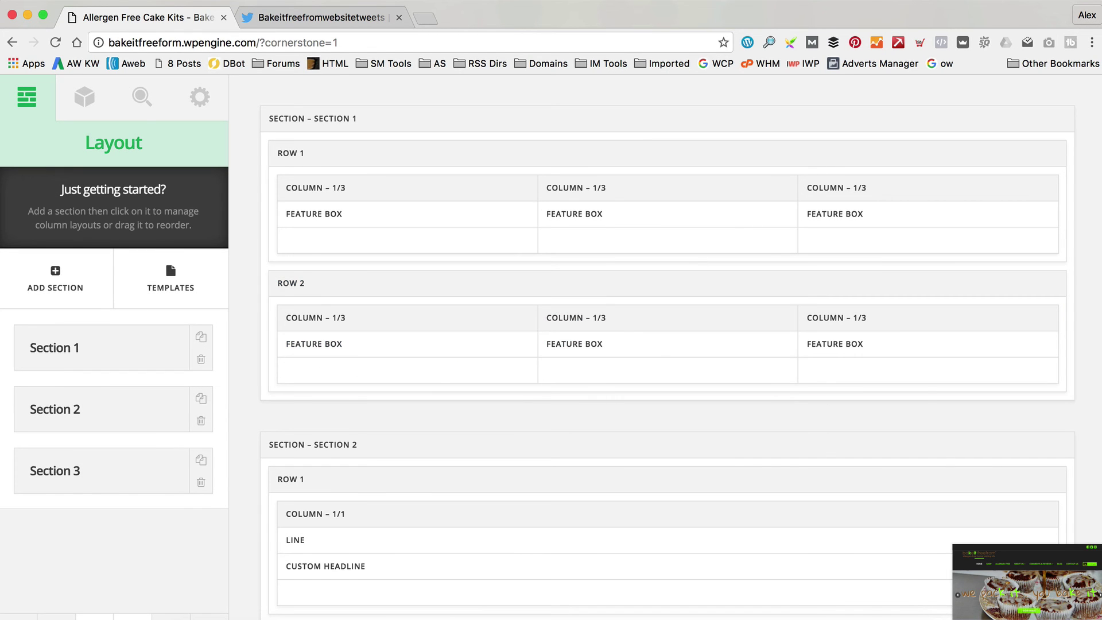
Add Section 4 below the cake kits and drop a Text element into its column.
scroll(505, 366, "down", 15)
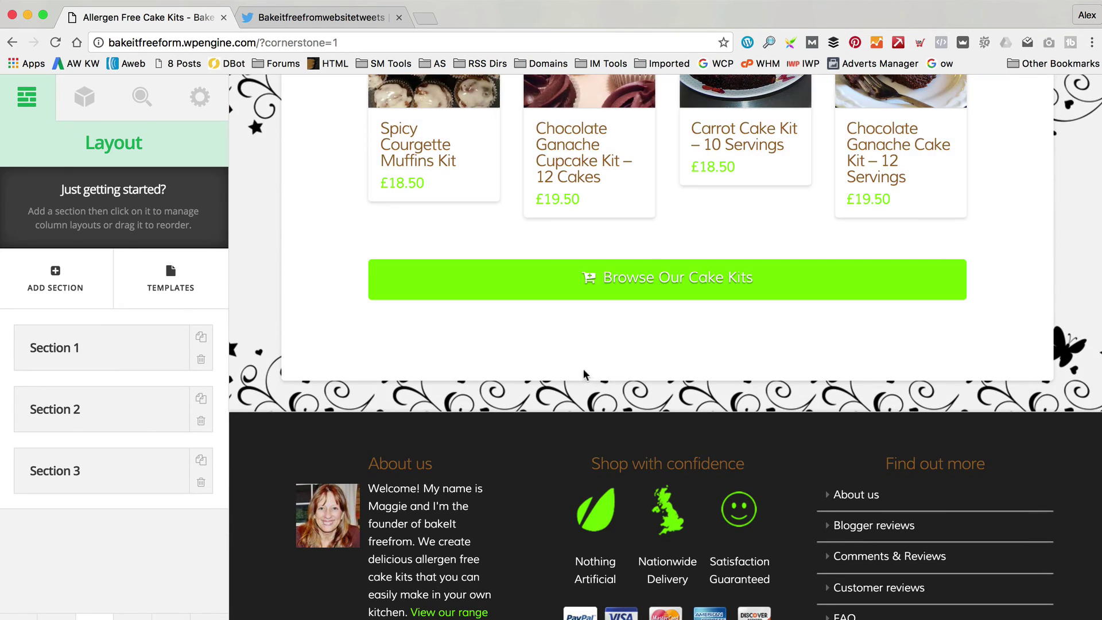
left_click(84, 278)
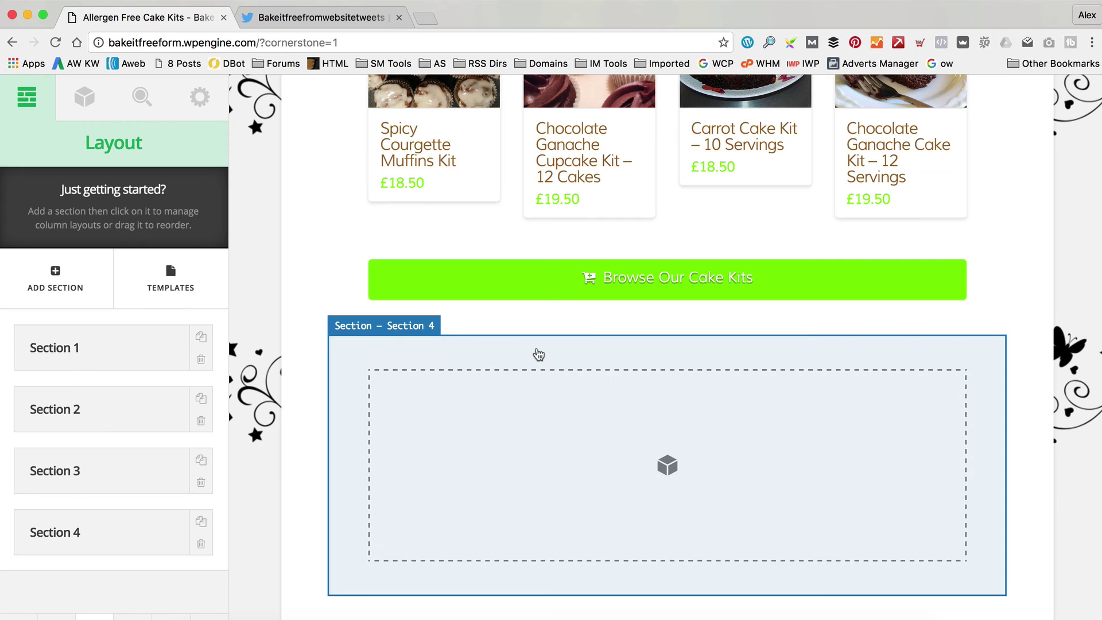
left_click(531, 431)
scroll(98, 381, "down", 10)
scroll(103, 381, "down", 10)
left_click_drag(167, 396, 666, 443)
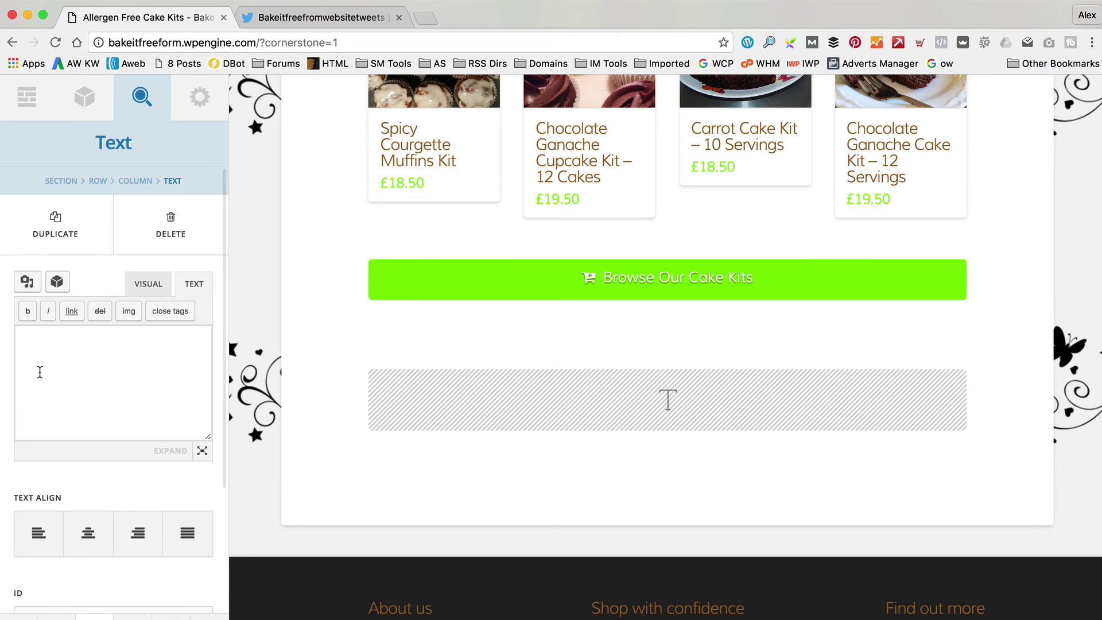
Paste the TweetScroll shortcode into the Text element, save, and view the live page.
left_click(106, 366)
type("[widget id=\"pi_tweet_scroll-2\"]")
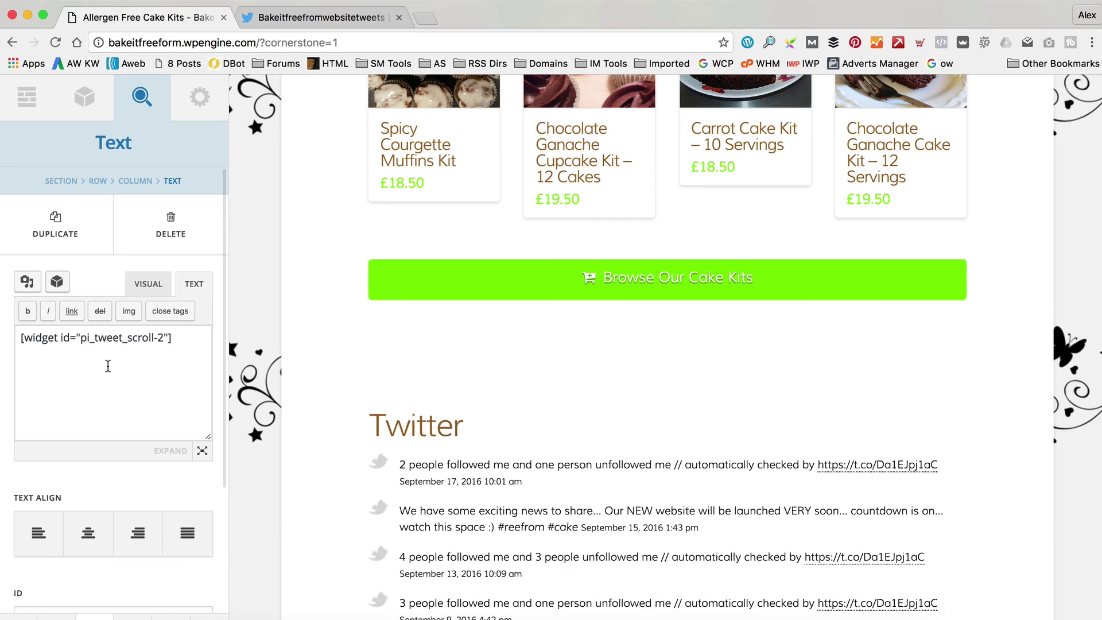
scroll(731, 371, "down", 3)
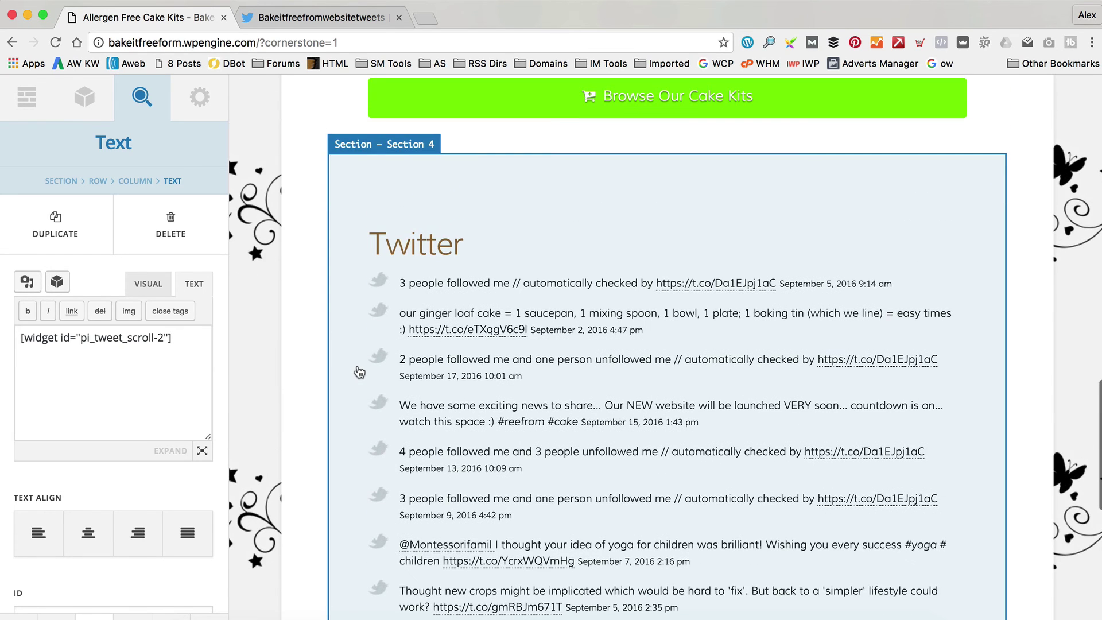
scroll(188, 400, "down", 3)
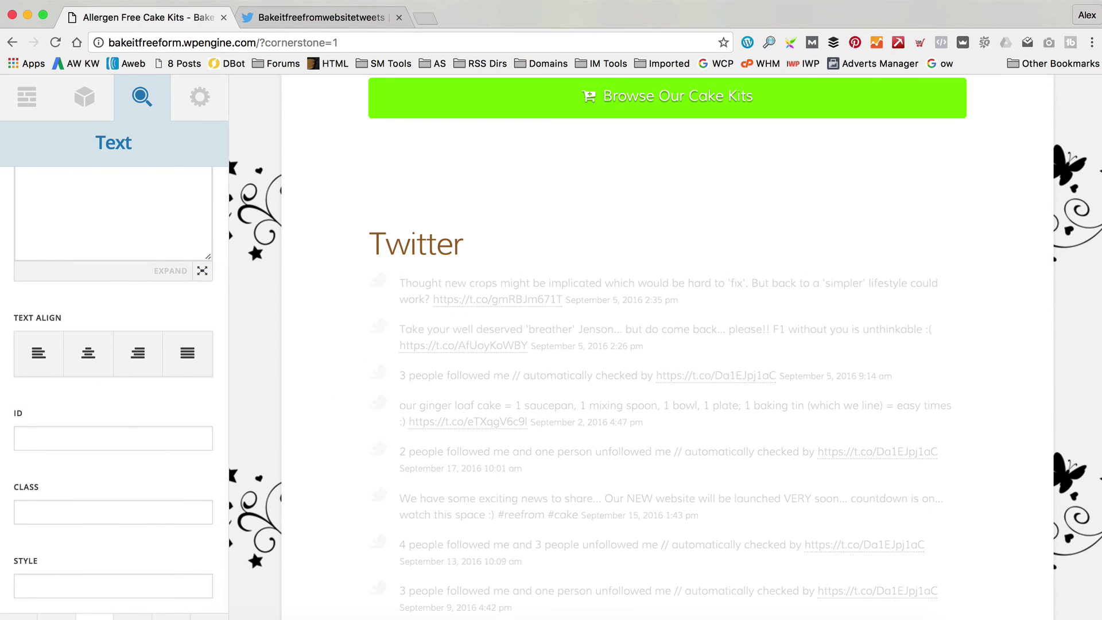
left_click(170, 585)
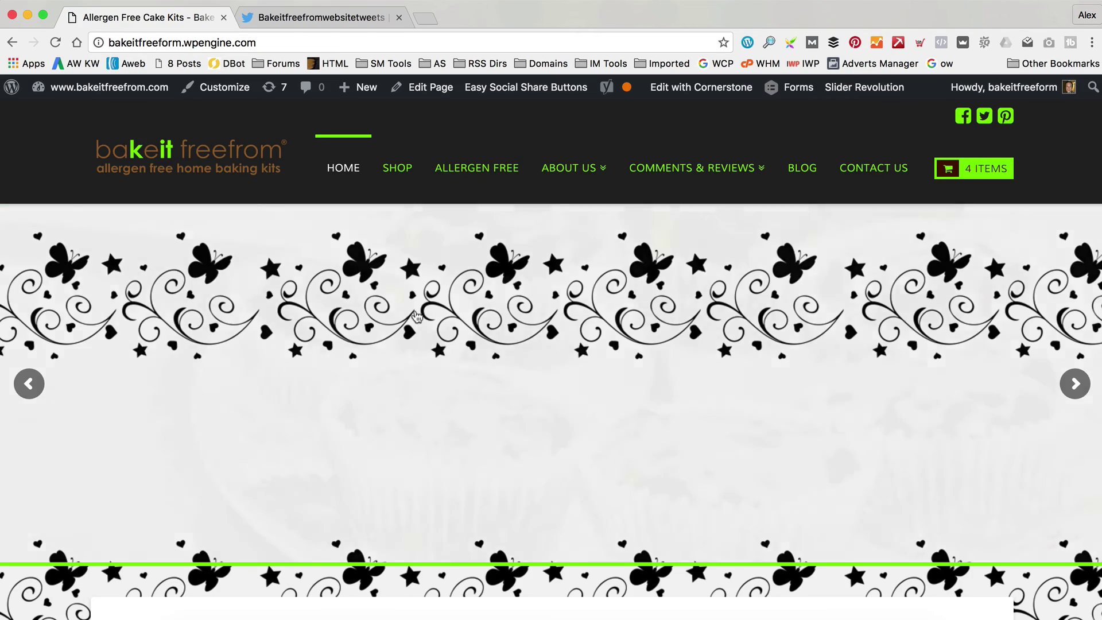
Open the Widgets admin page in a new tab from the admin bar menu.
scroll(417, 316, "down", 15)
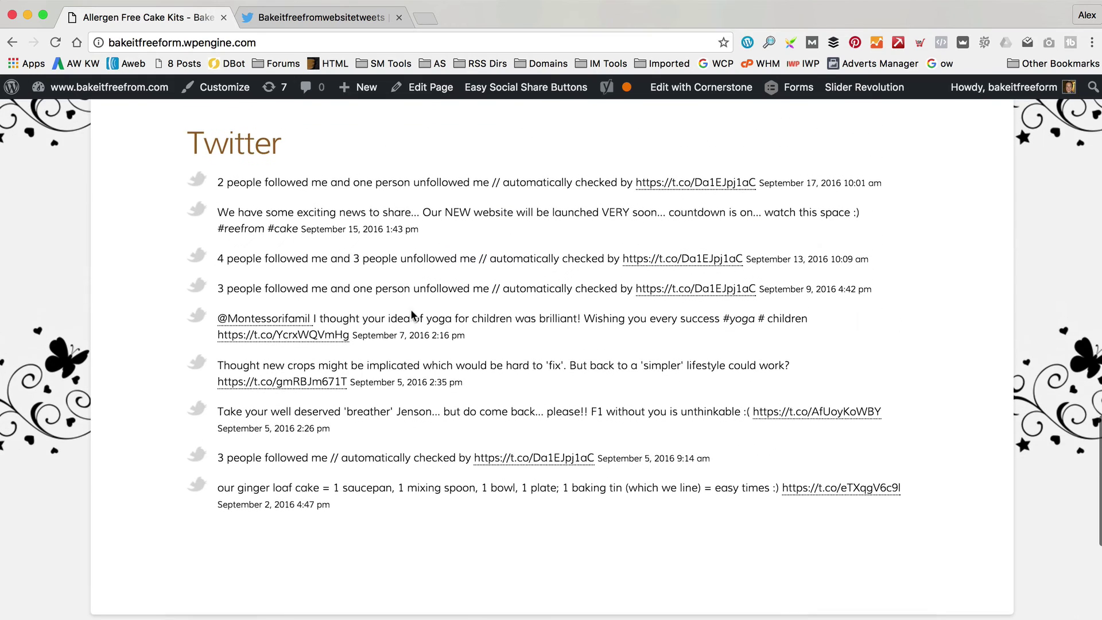
mouse_move(116, 114)
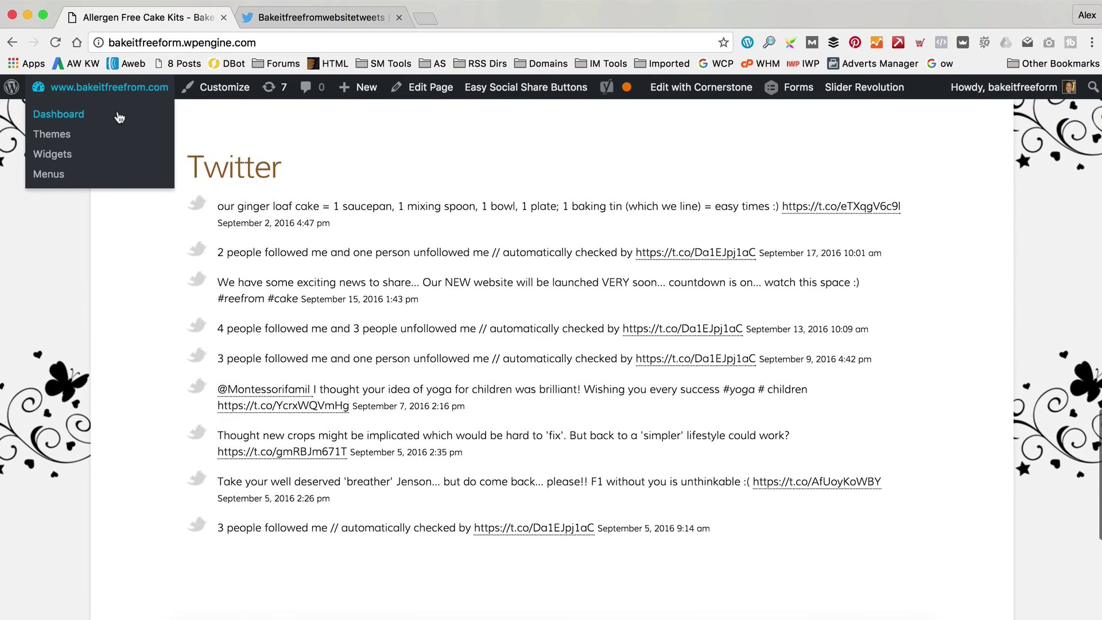
right_click(81, 154)
left_click(126, 156)
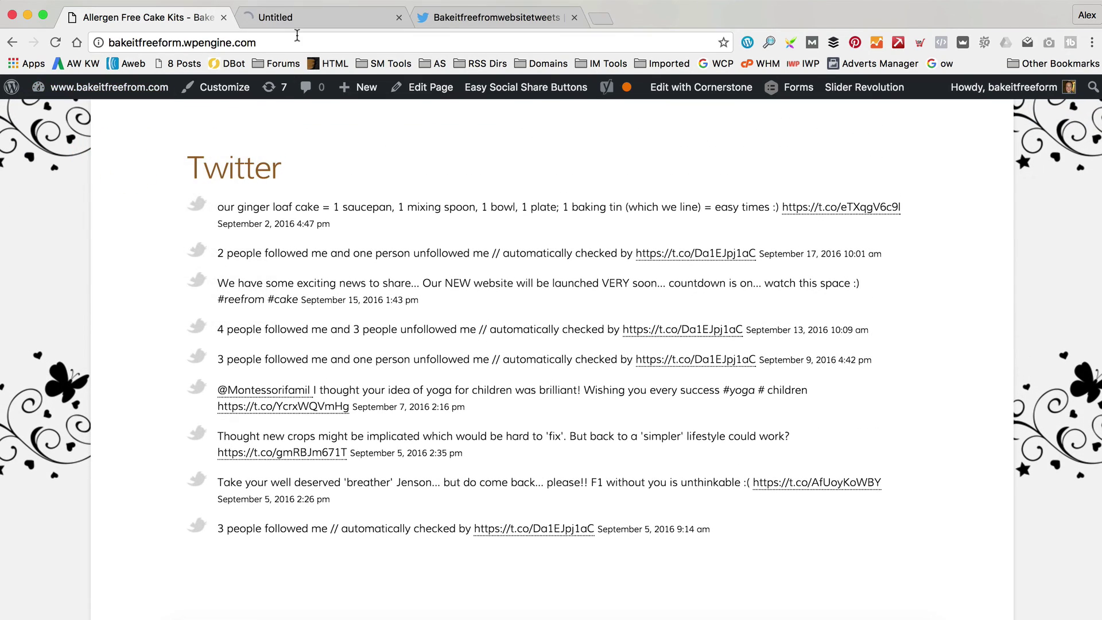
left_click(304, 18)
Check the Twitter feed beneath the cake kits, then move to the Widgets tab.
left_click(173, 18)
scroll(468, 299, "up", 10)
scroll(466, 298, "down", 6)
scroll(463, 303, "down", 4)
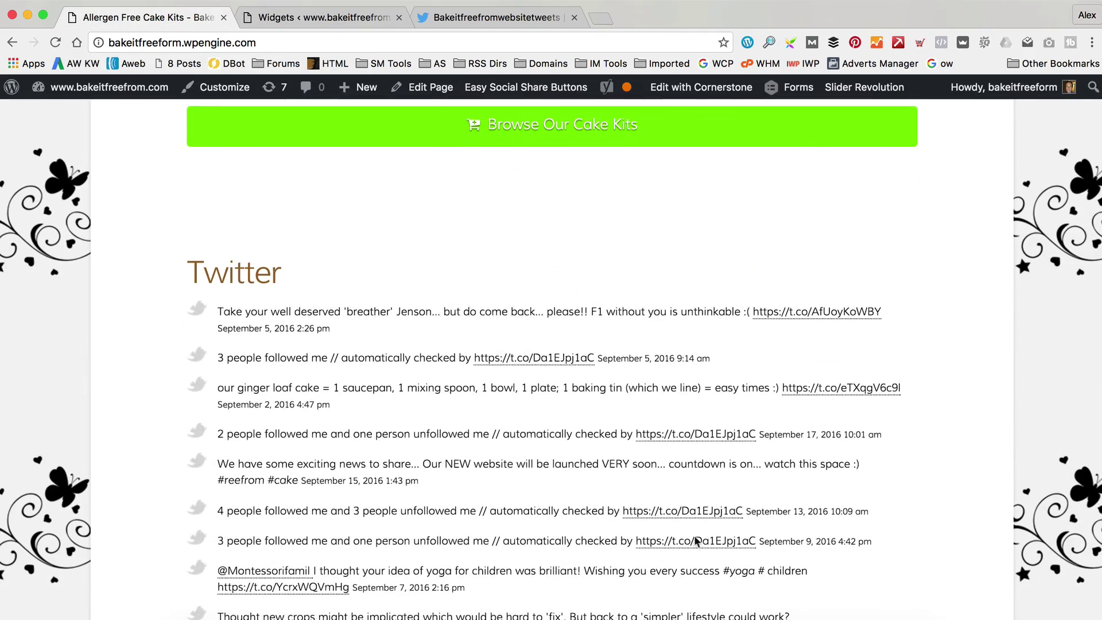
left_click(305, 18)
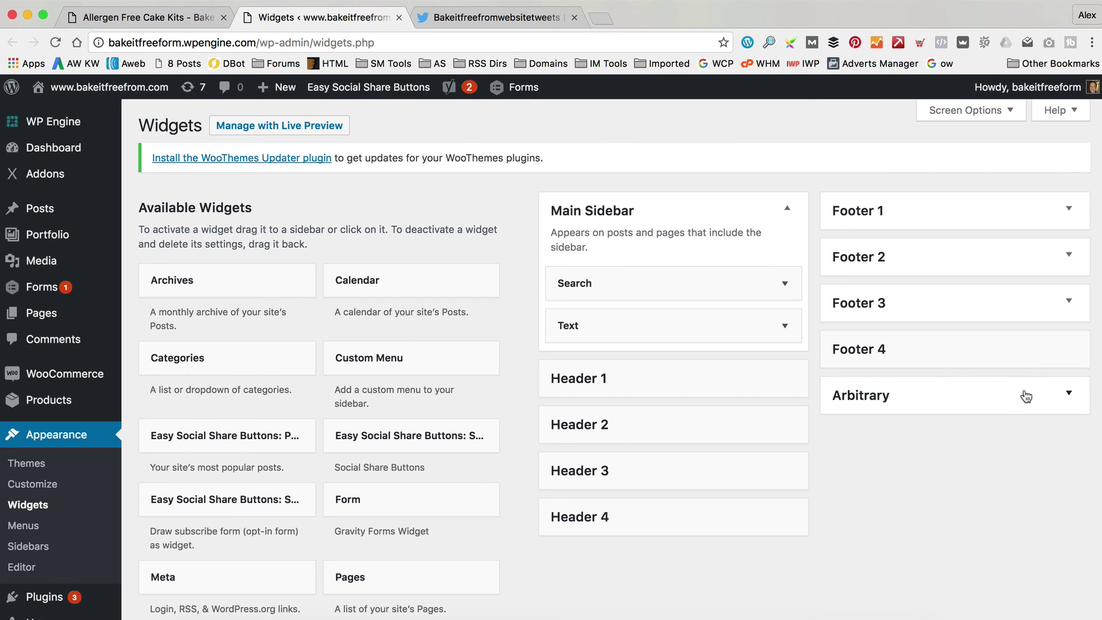
Change TweetScroll's tweets to show from 12 to 1, save, and reload the homepage.
left_click(1027, 390)
scroll(1005, 346, "down", 2)
left_click(1004, 347)
scroll(918, 321, "down", 2)
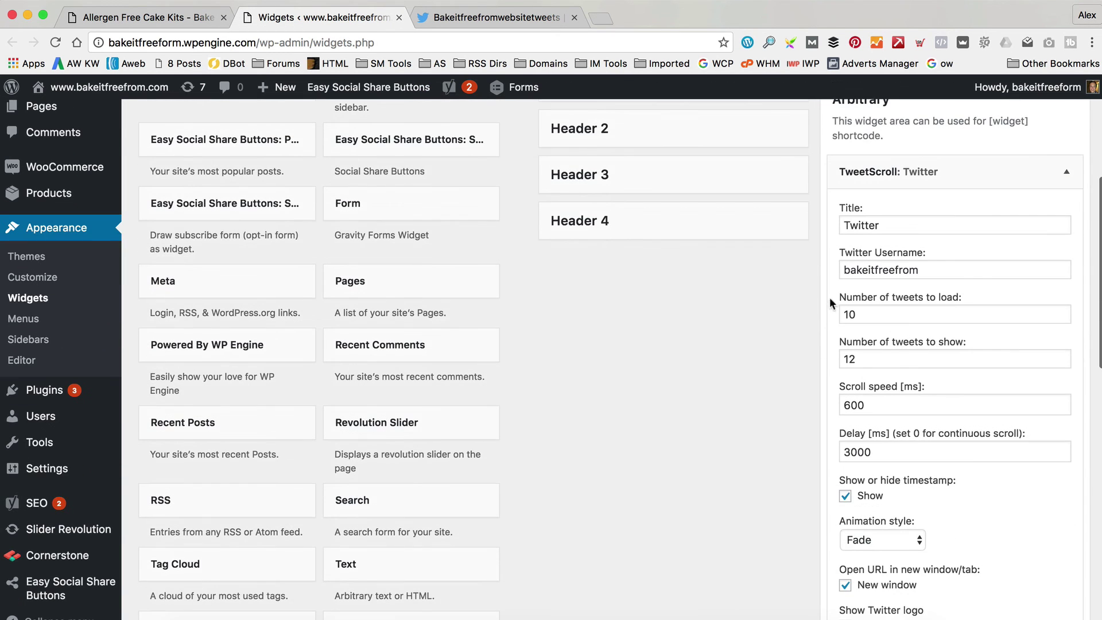
double_click(912, 310)
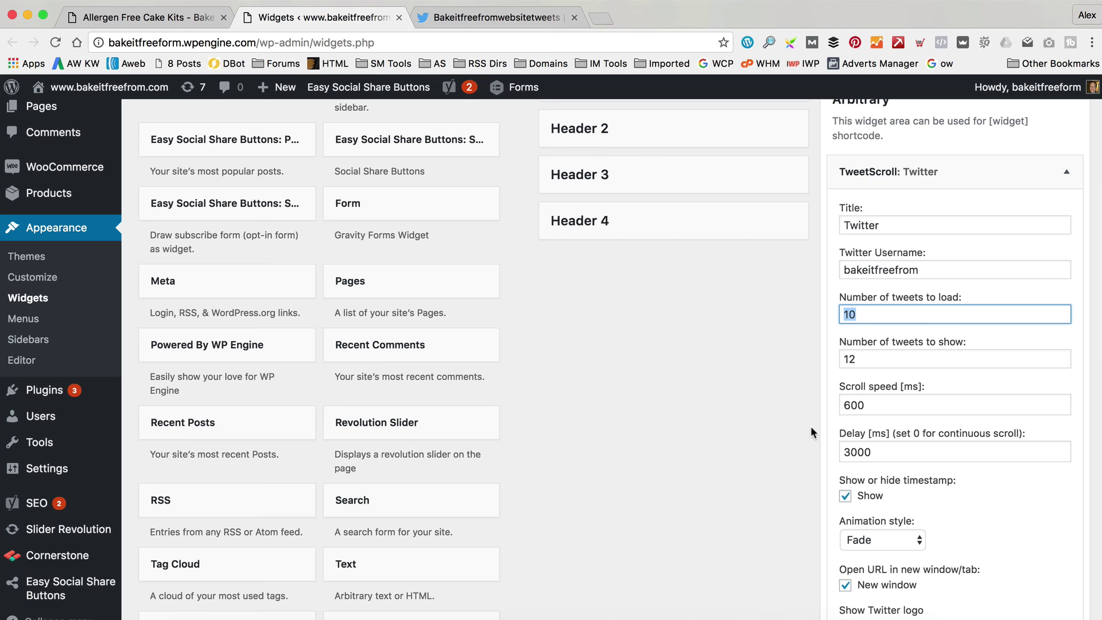
key("Tab")
key("Tab")
scroll(1003, 436, "down", 8)
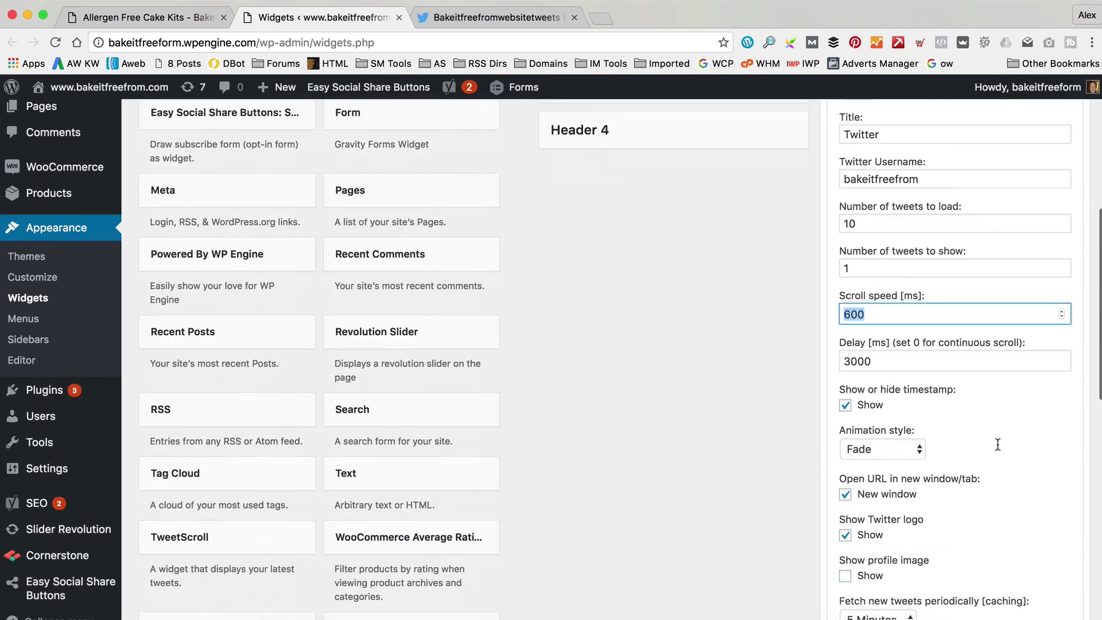
left_click(1052, 483)
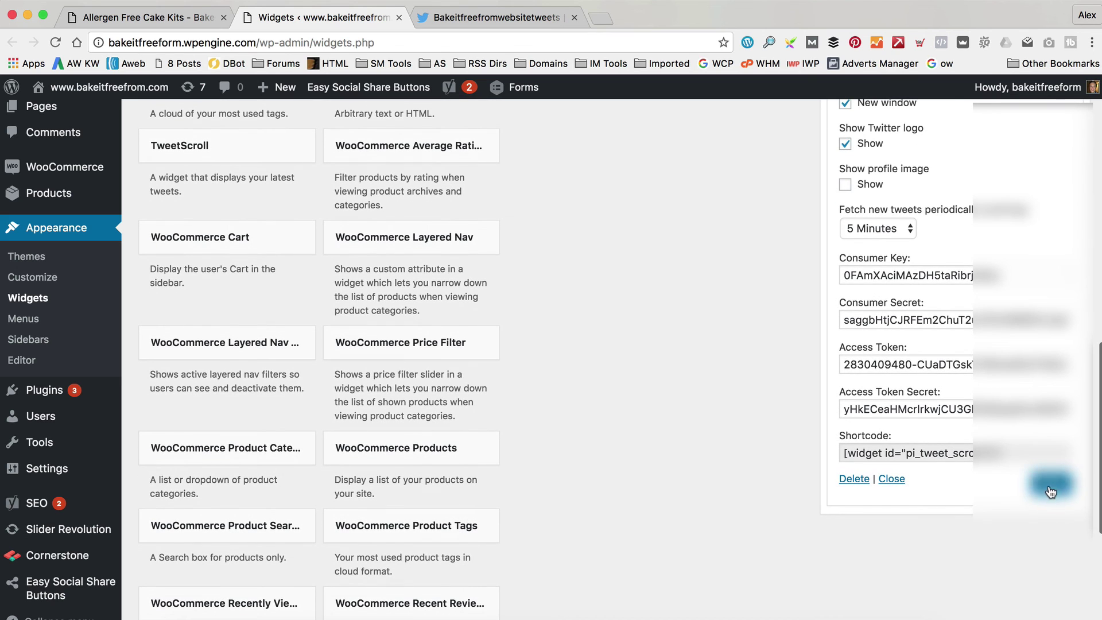
left_click(132, 22)
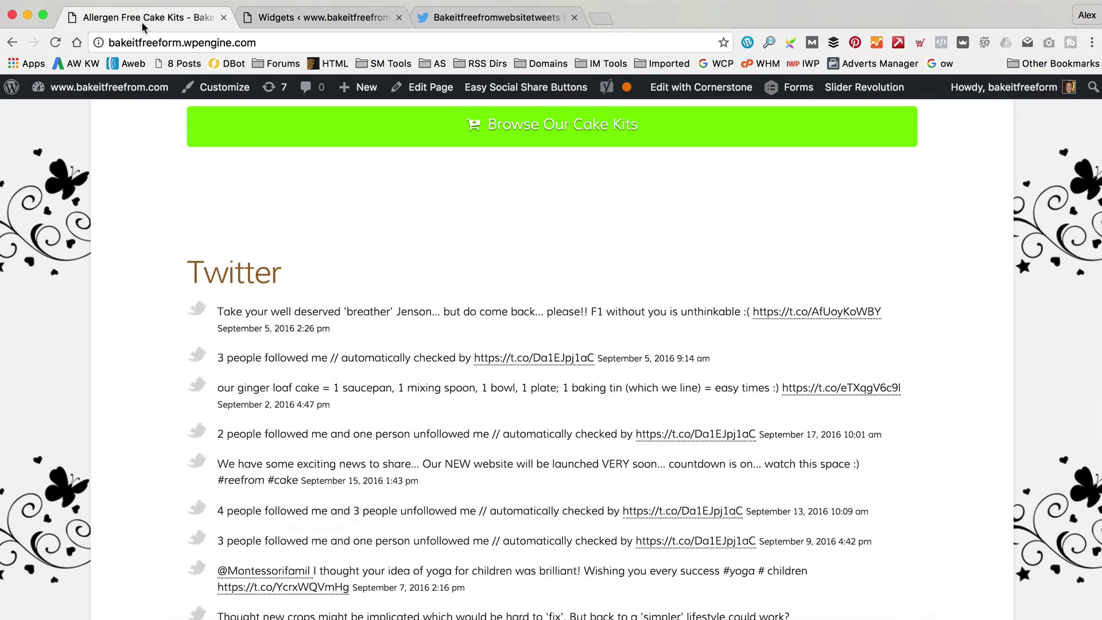
left_click(47, 42)
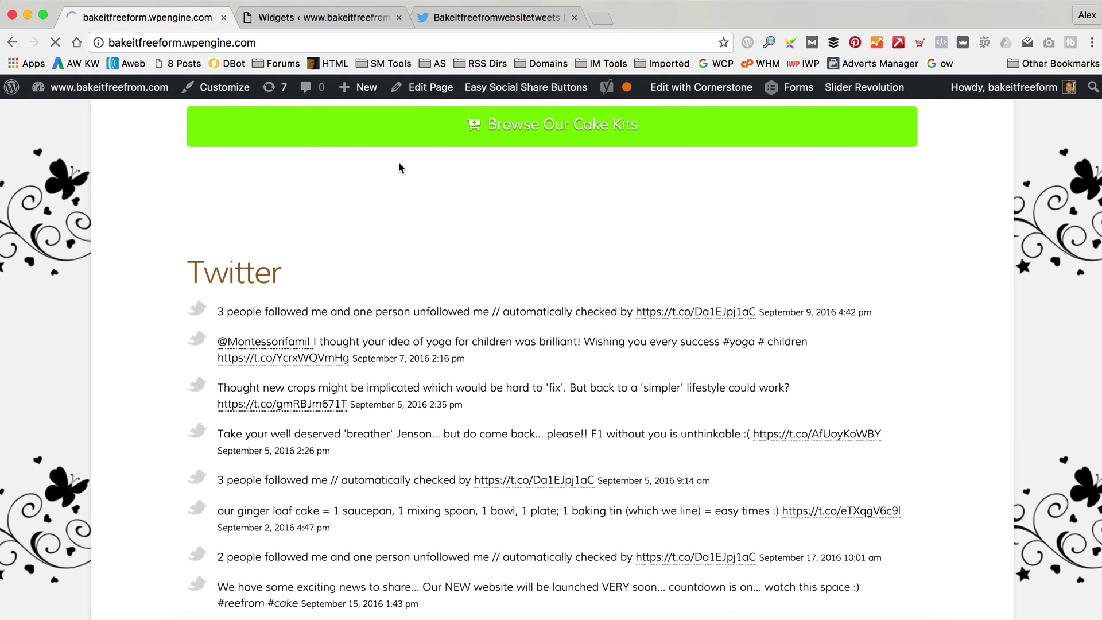